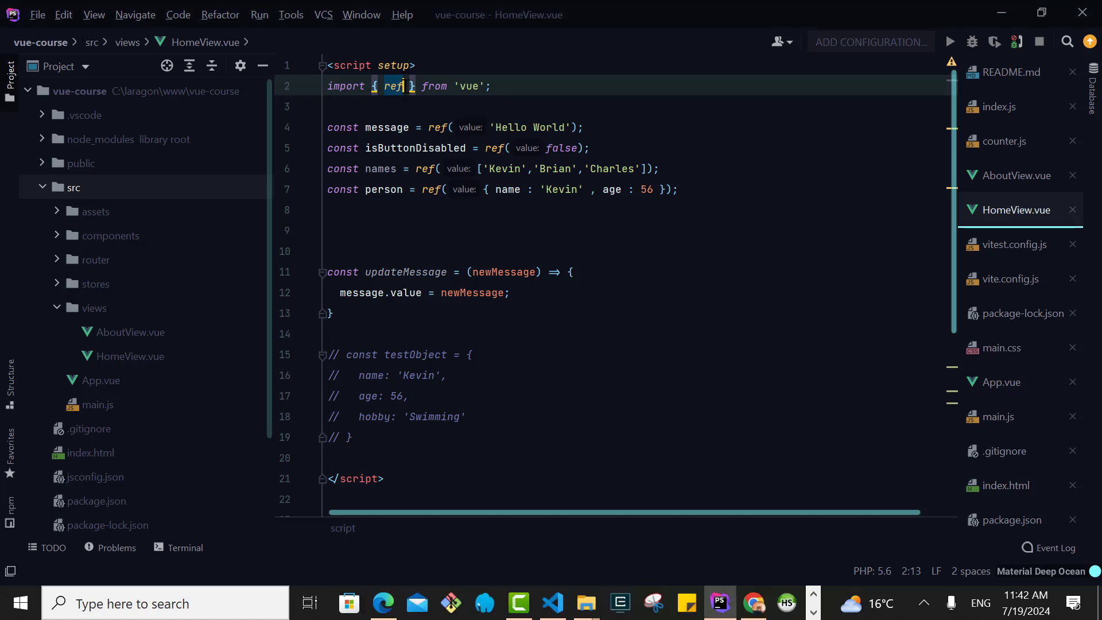
type(", reactive")
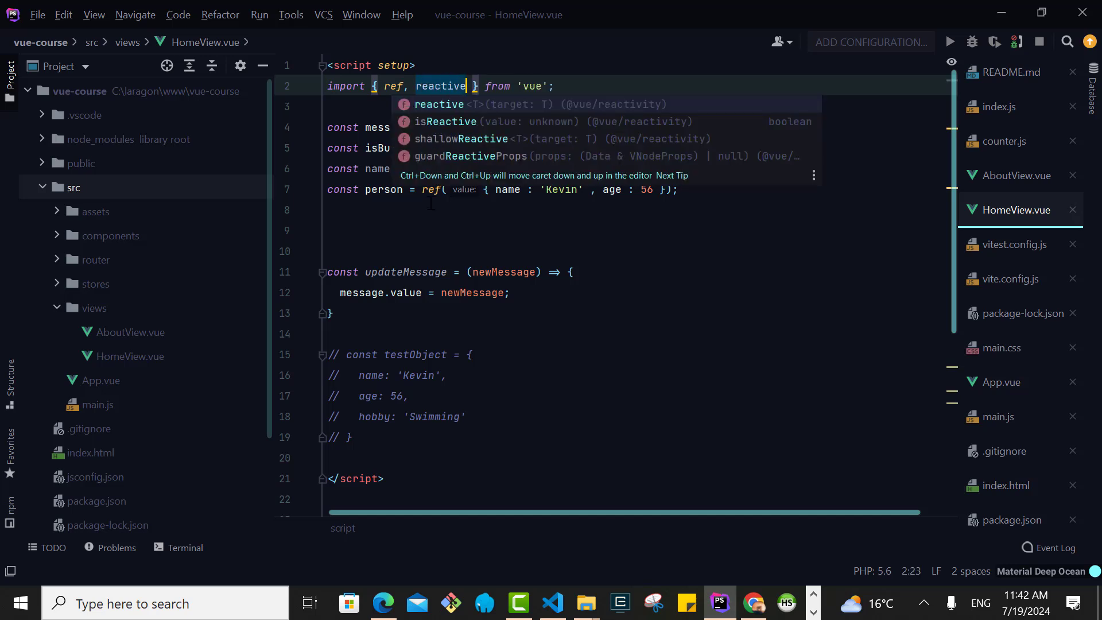
Import reactive from vue and declare message with reactive('Hello World') instead of ref
left_click(436, 225)
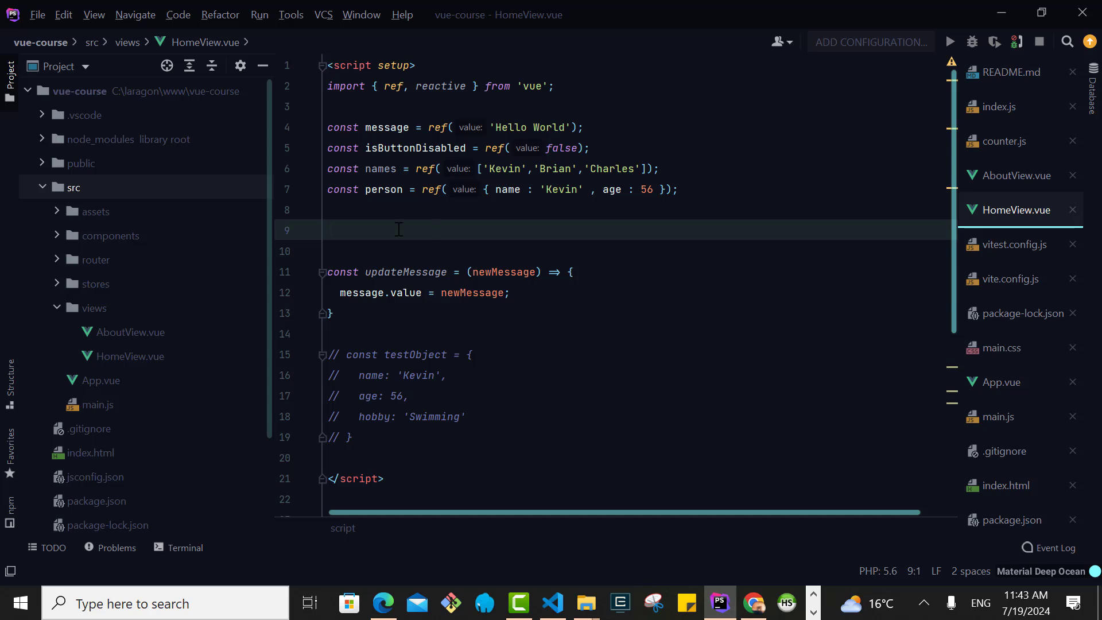
double_click(438, 126)
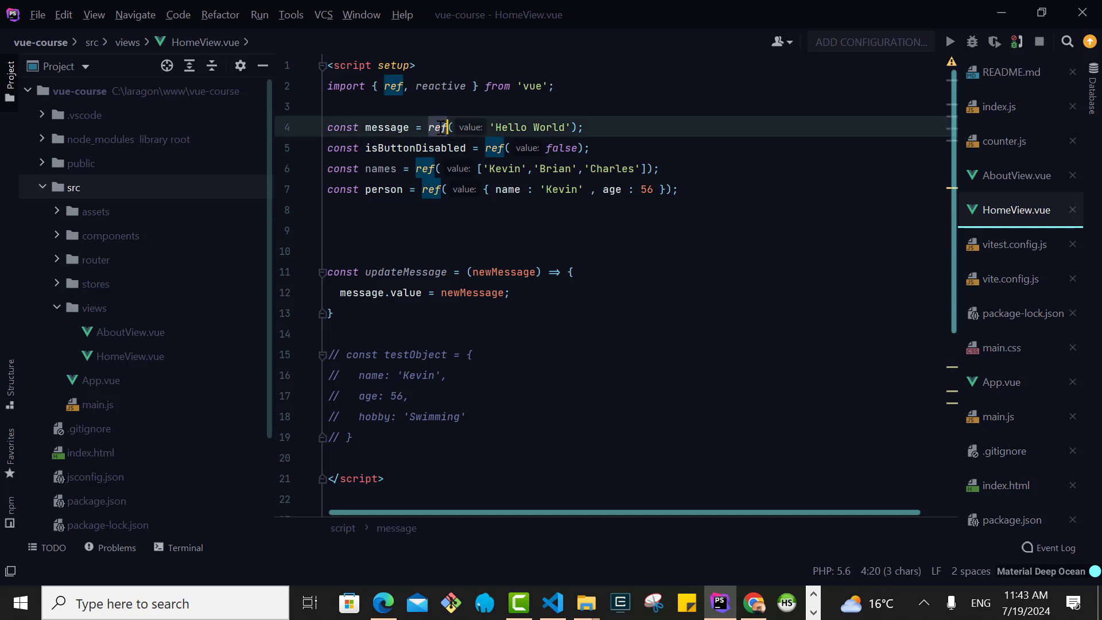
type("reactive")
key("Left")
key("Left")
key("Left")
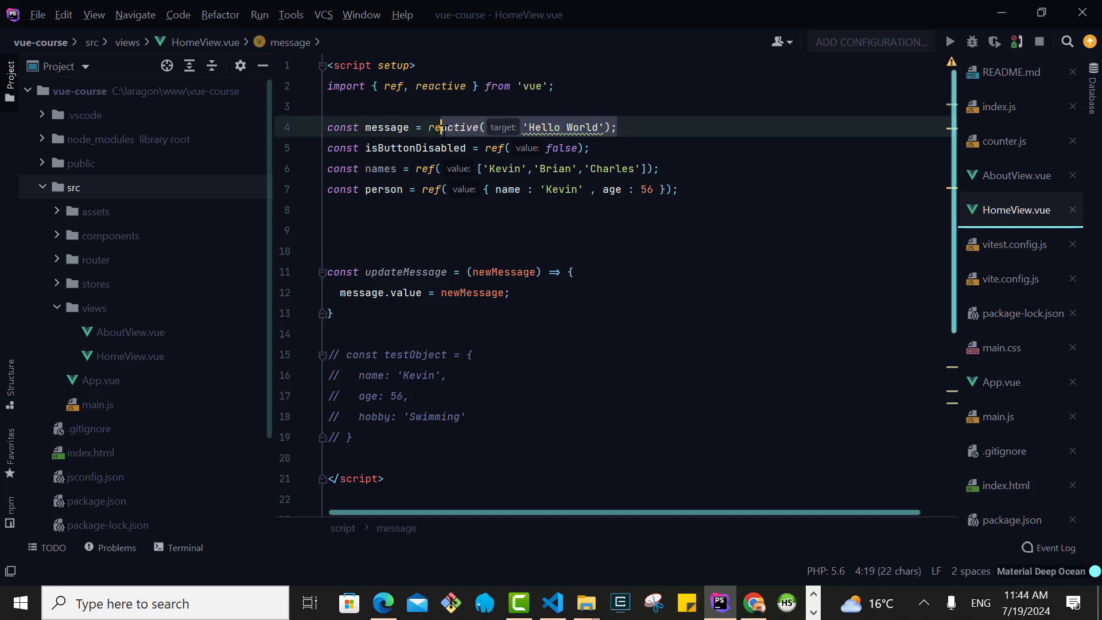
left_click(633, 127)
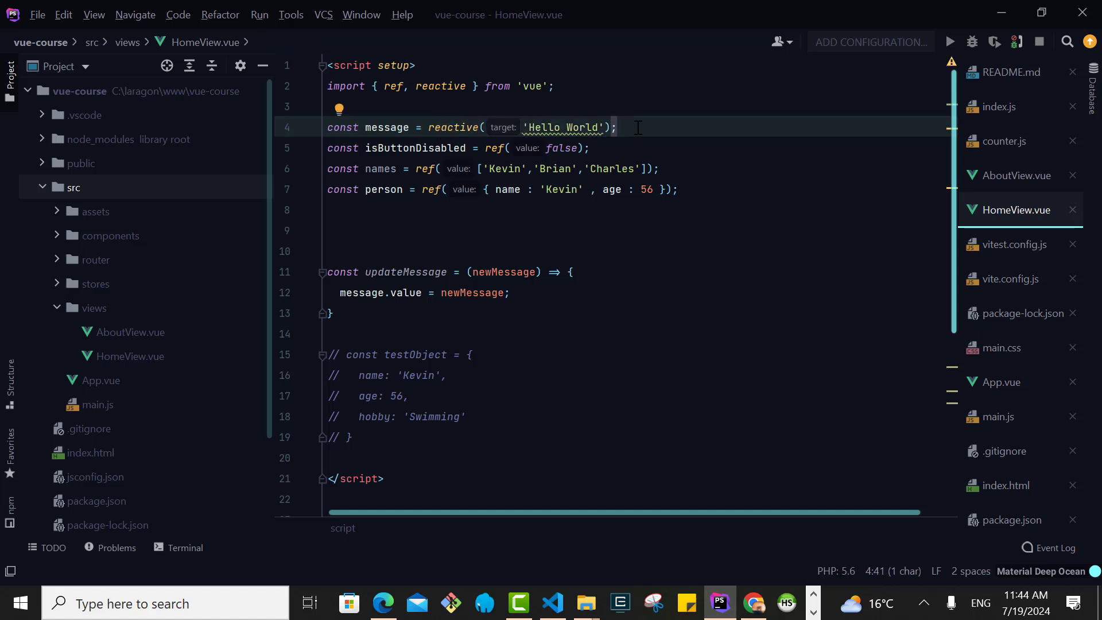
left_click(639, 128)
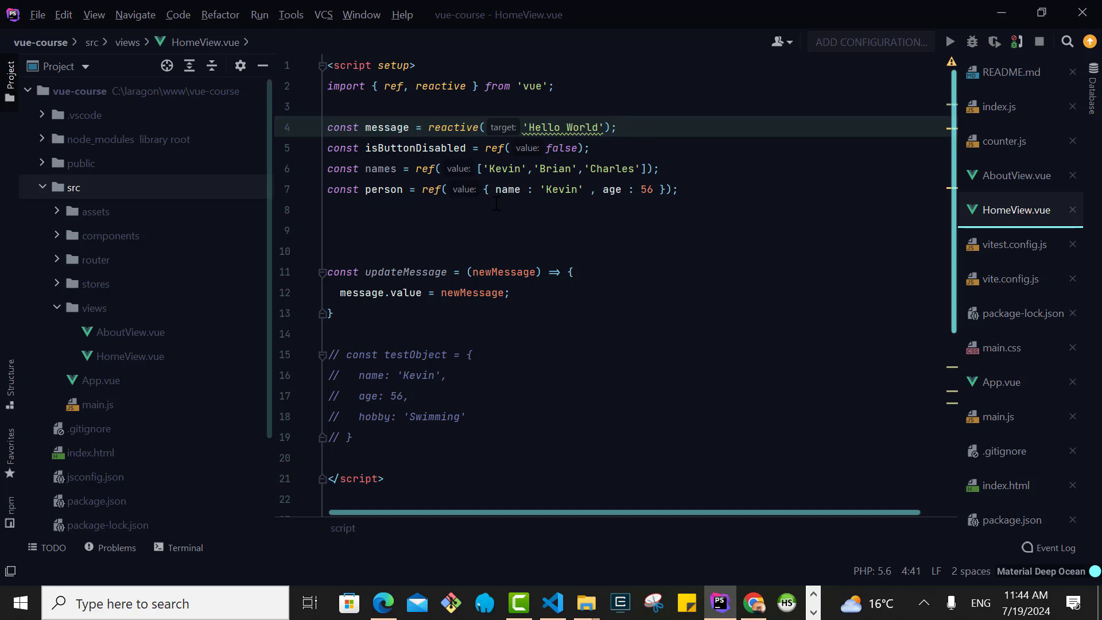
Comment out message and isButtonDisabled, and create names and person with reactive
left_click_drag(597, 148, 473, 127)
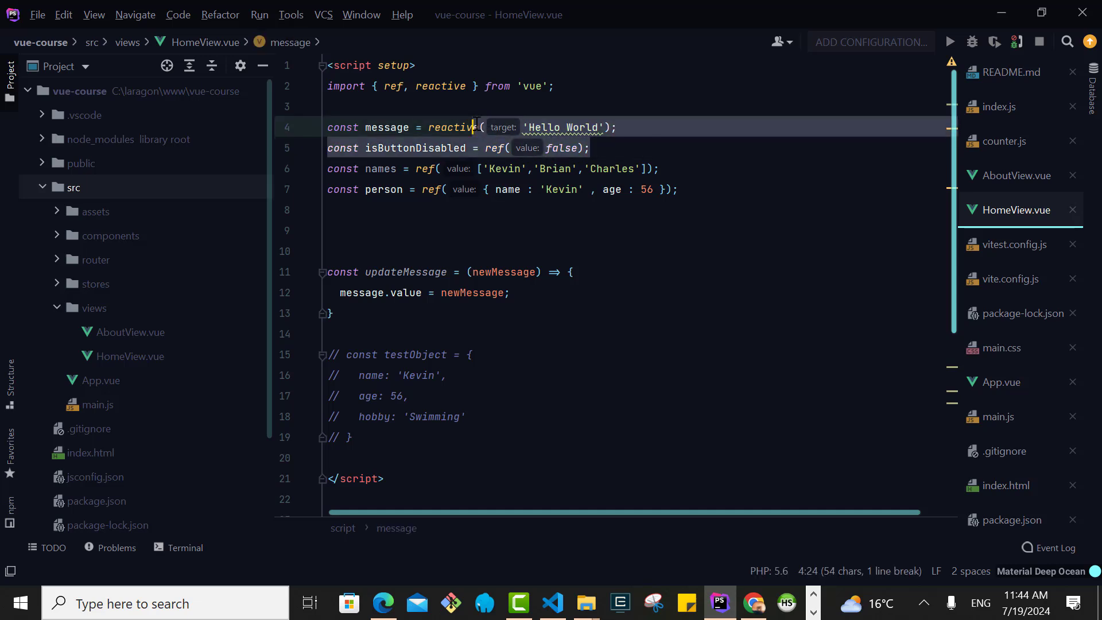
key("ctrl+slash")
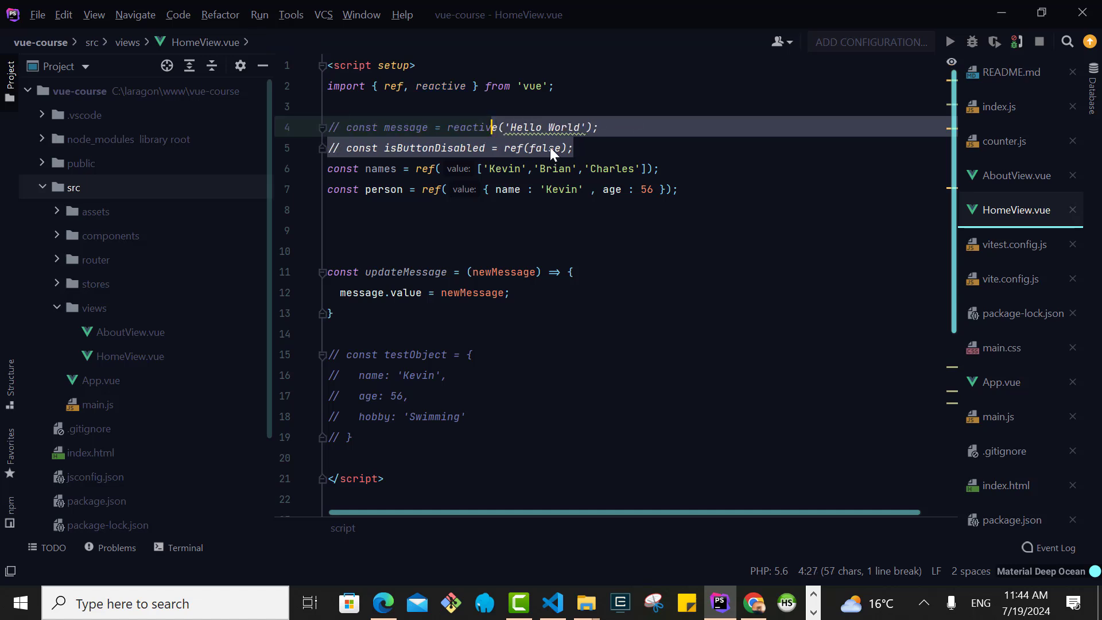
double_click(423, 169)
type("re")
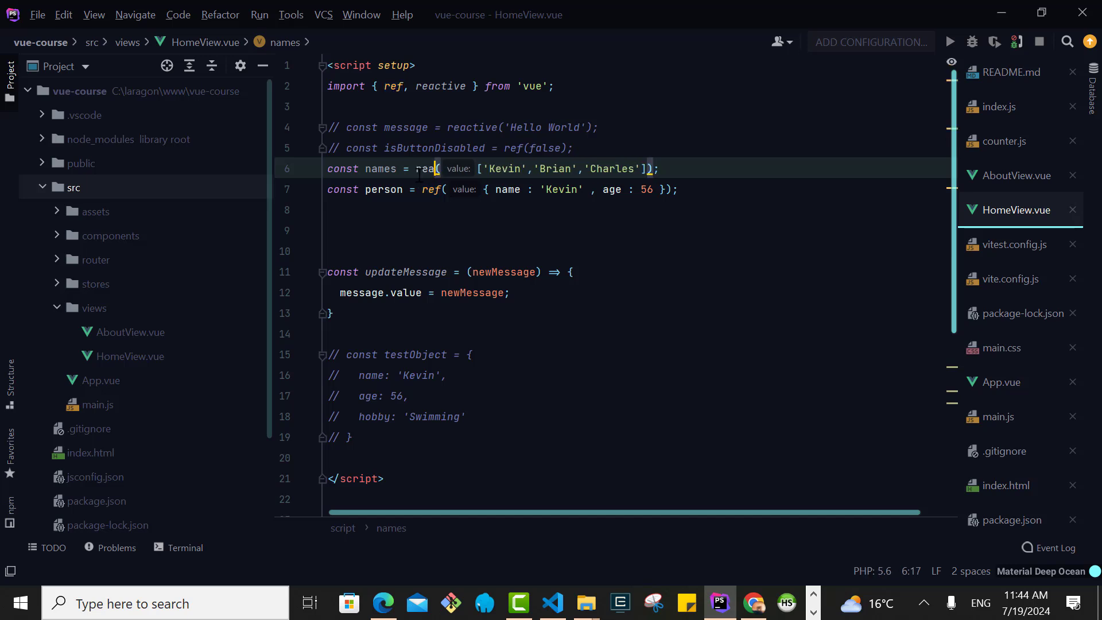
type("active")
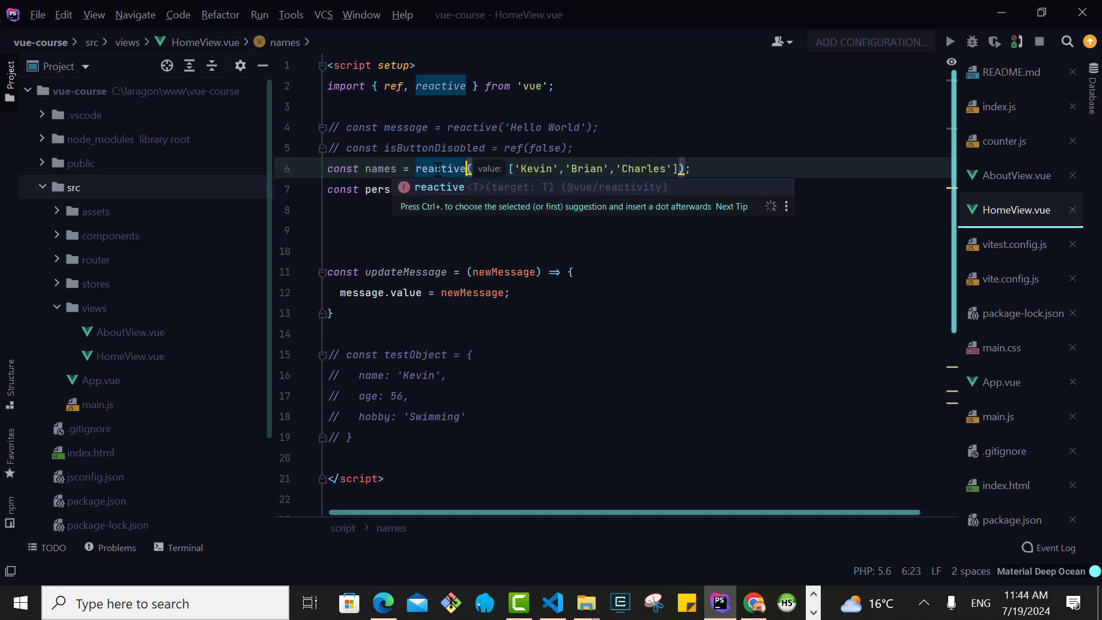
left_click(601, 128)
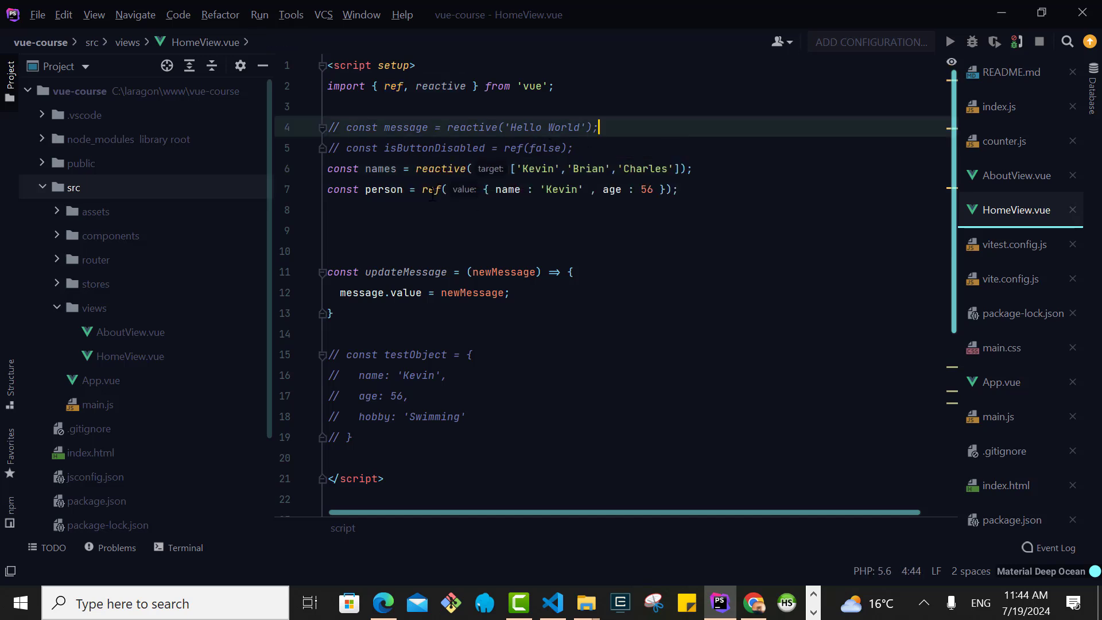
double_click(431, 190)
type("reacti")
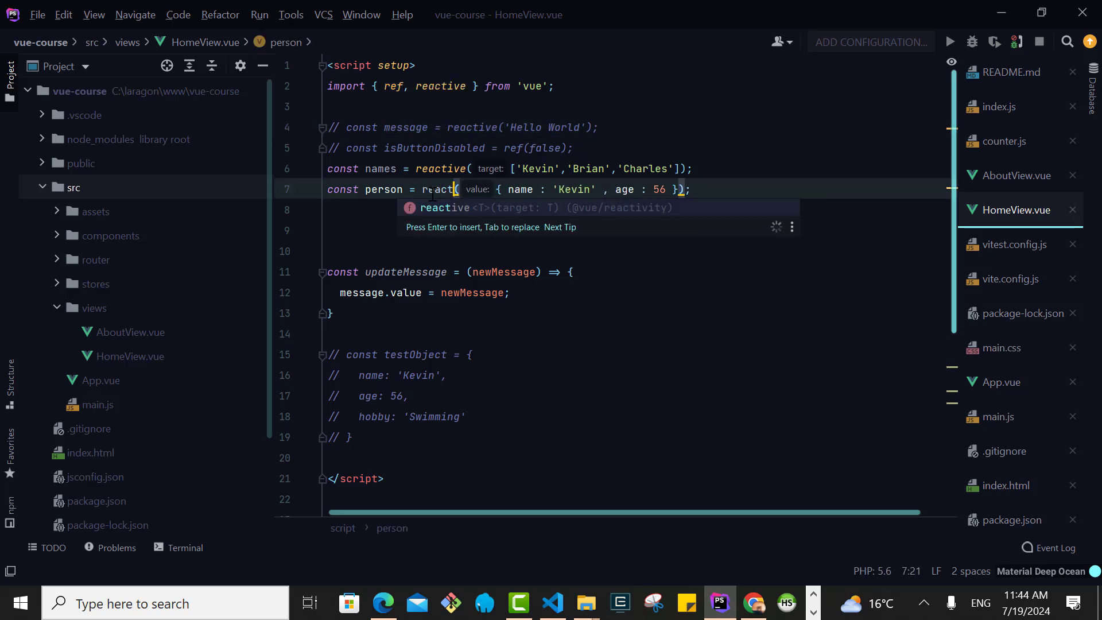
type("ve")
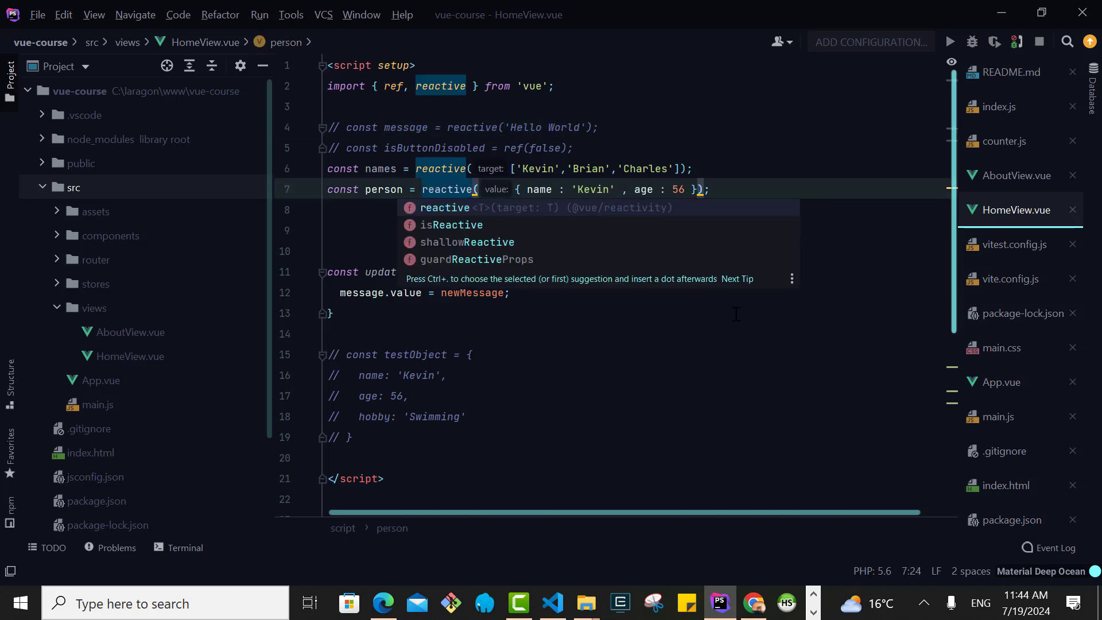
left_click(737, 314)
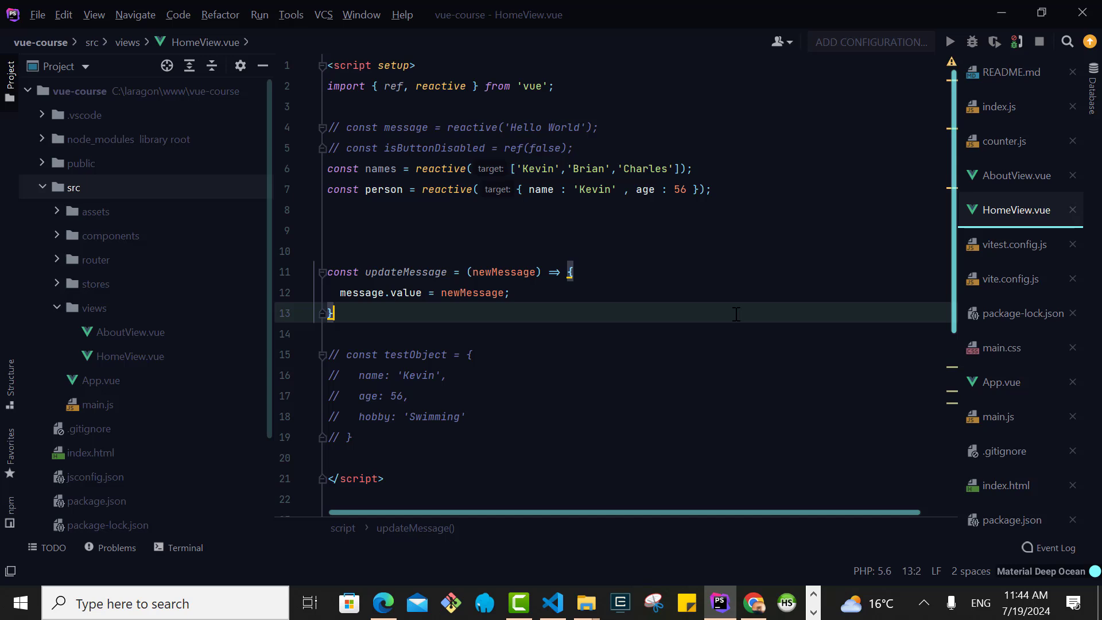
double_click(444, 170)
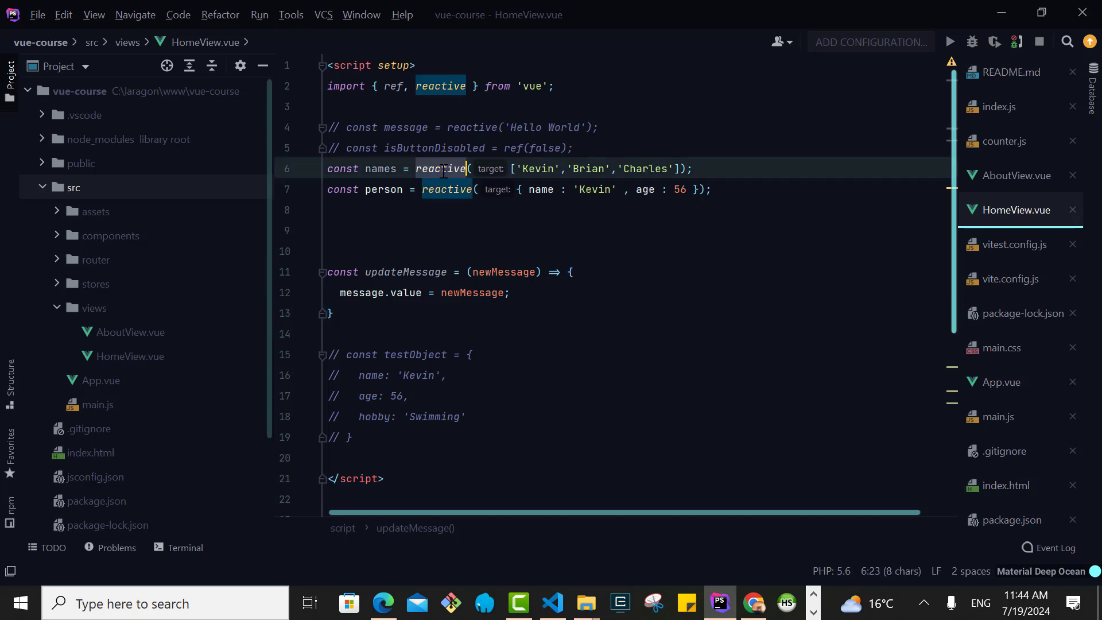
left_click(598, 190)
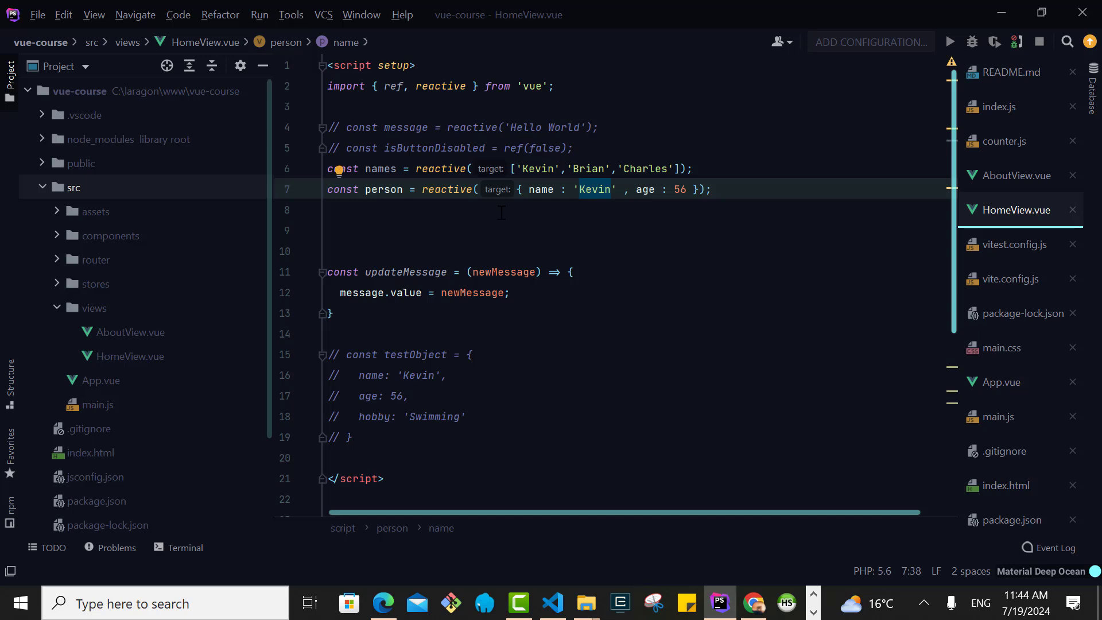
Make the function body person.name = 'Timothy Test' and rename updateMessage to updatePerson
double_click(372, 295)
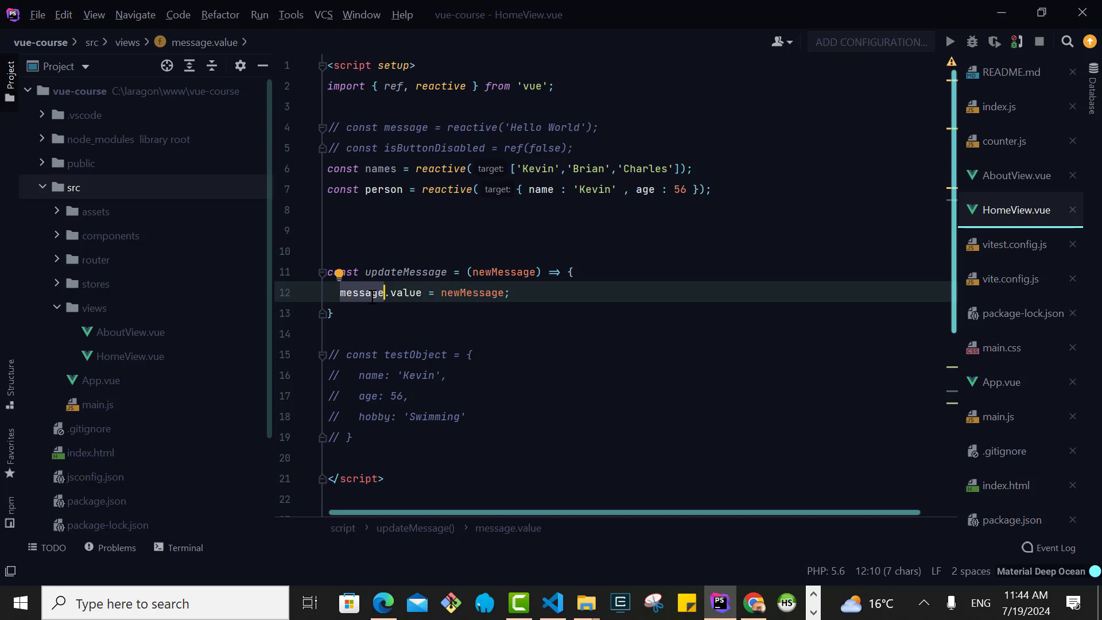
type("person")
double_click(394, 294)
type("name")
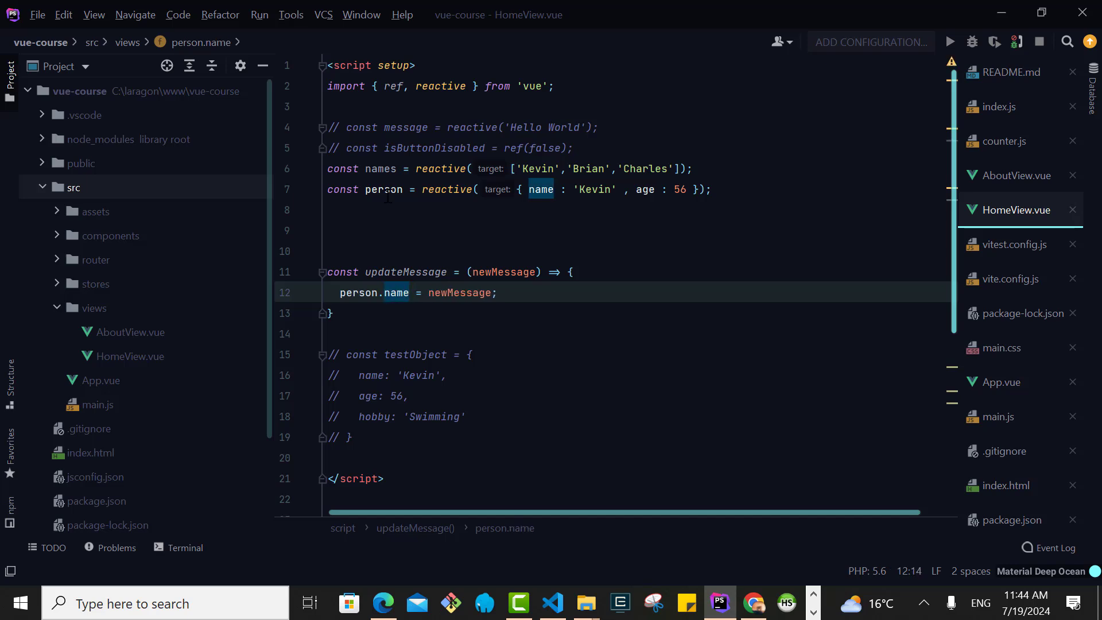
left_click(387, 195)
double_click(534, 191)
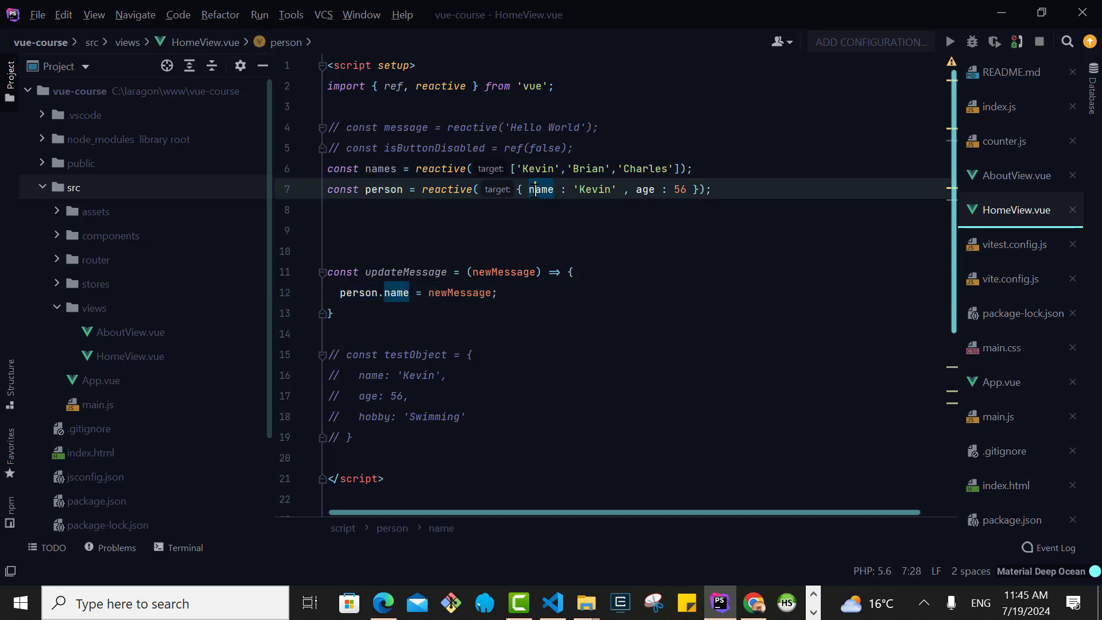
double_click(459, 294)
type("'T")
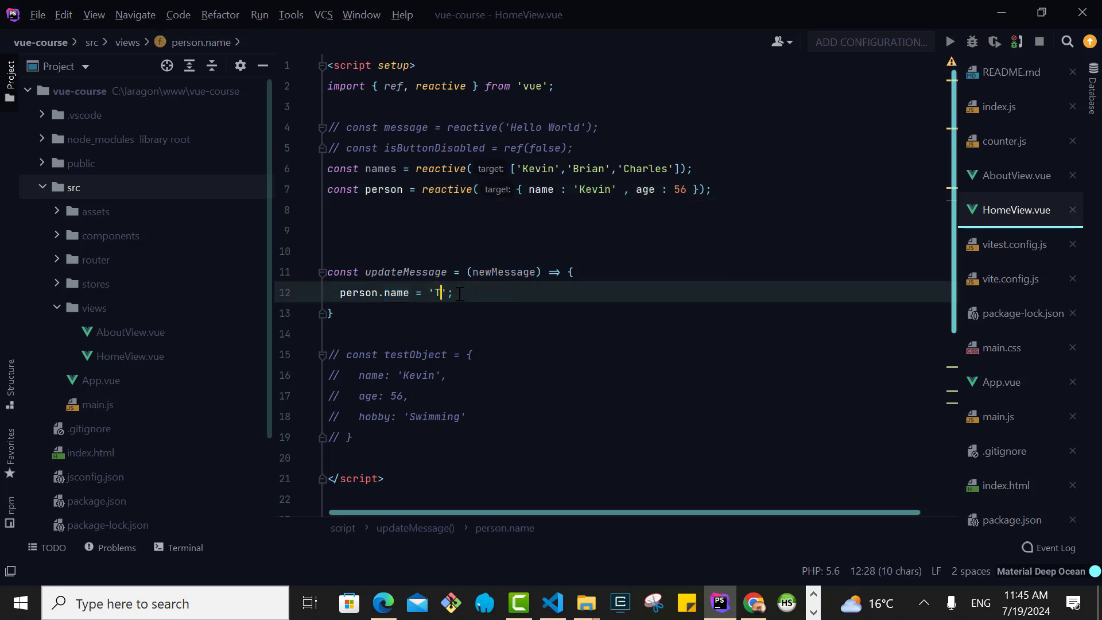
type("imot")
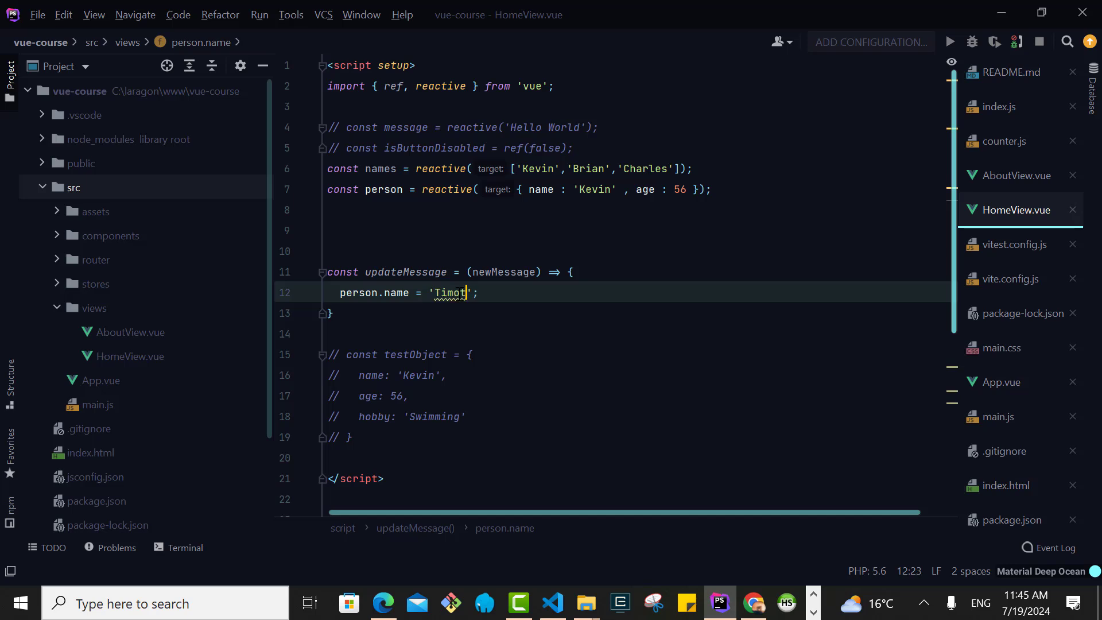
type("hy Test")
left_click(453, 271)
key("BackSpace")
key("BackSpace")
key("BackSpace")
key("BackSpace")
key("BackSpace")
key("BackSpace")
type("Person")
scroll(948, 311, "down", 4)
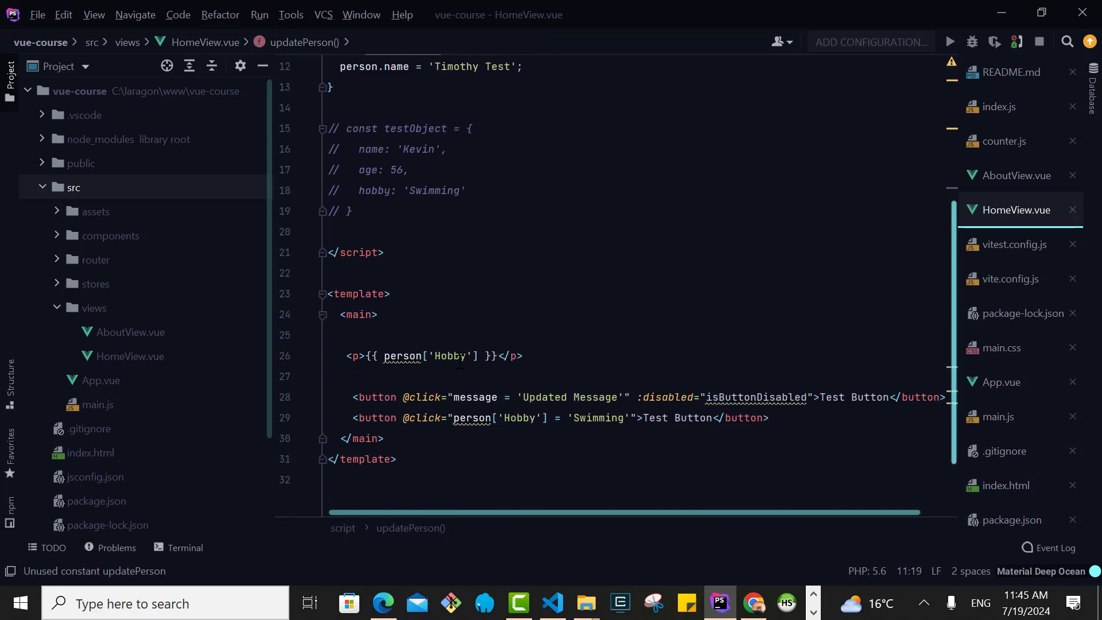
double_click(461, 357)
key("BackSpace")
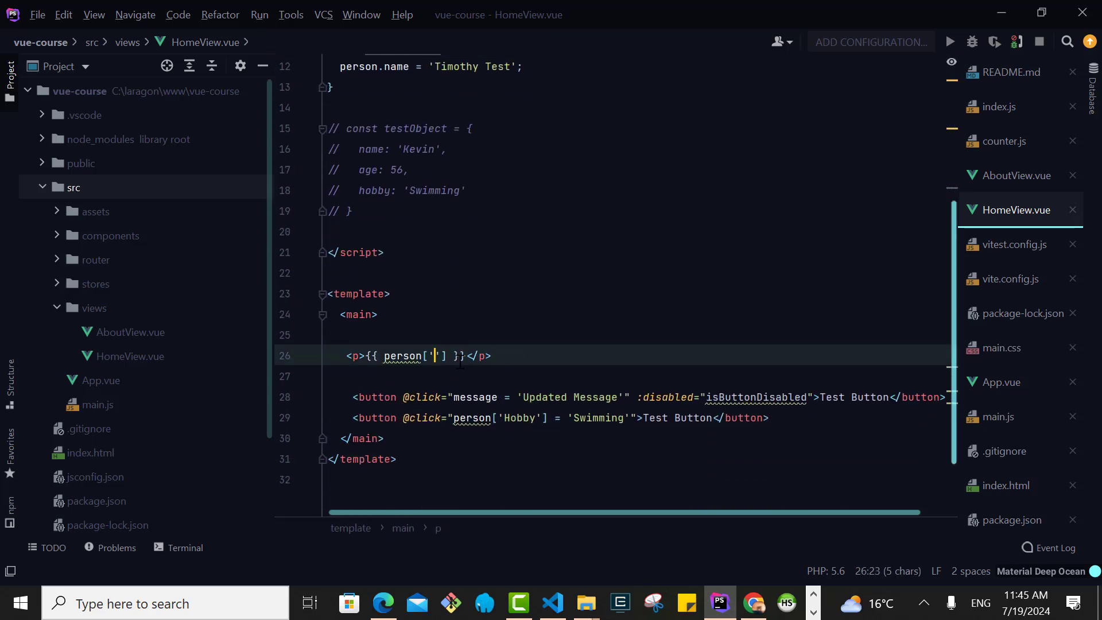
type("name")
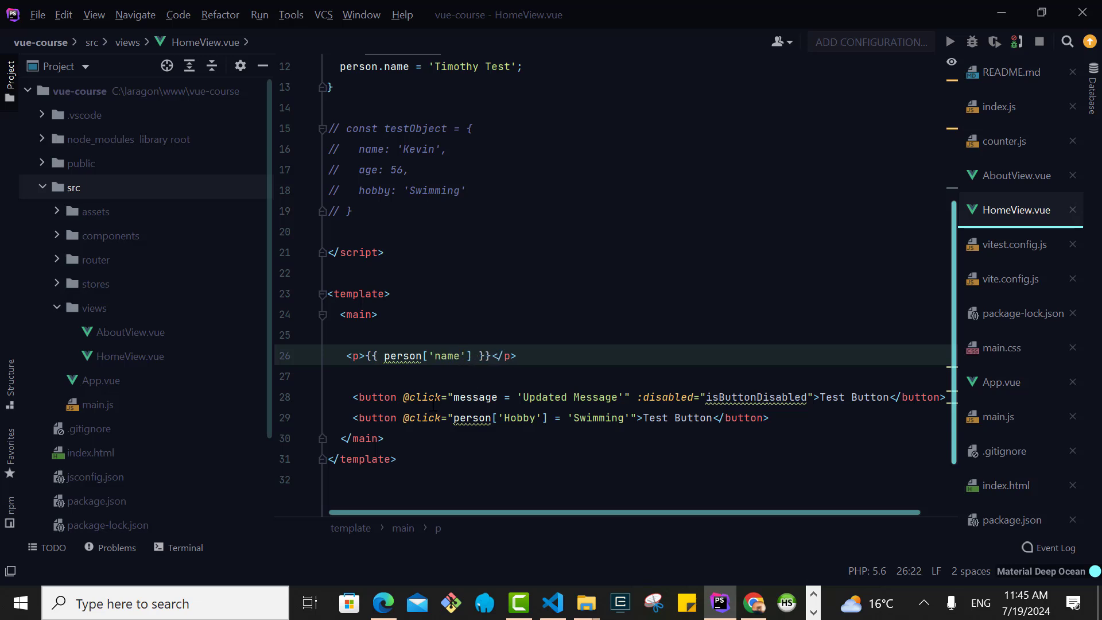
double_click(657, 420)
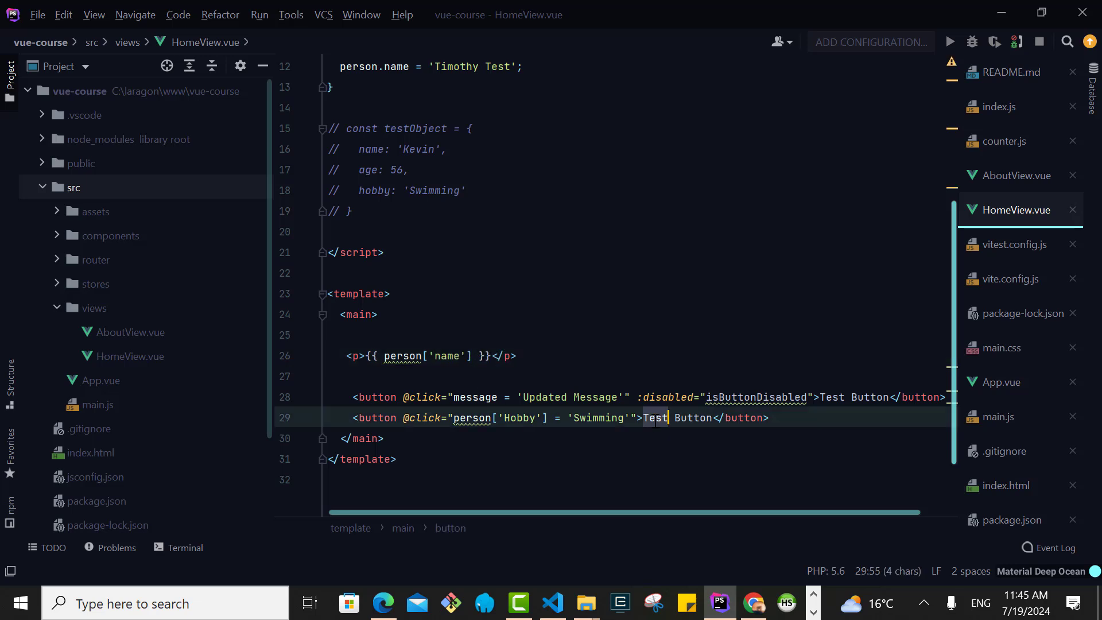
type("update person")
key("Delete")
key("Delete")
key("Delete")
key("Delete")
key("Delete")
key("Delete")
key("Delete")
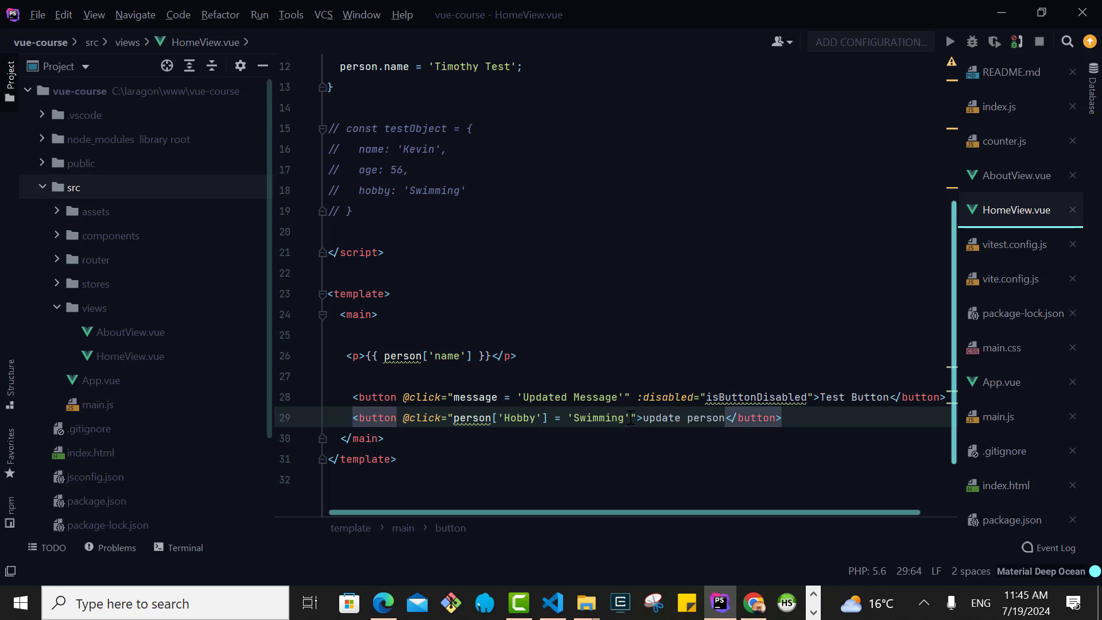
left_click_drag(629, 417, 453, 418)
key("BackSpace")
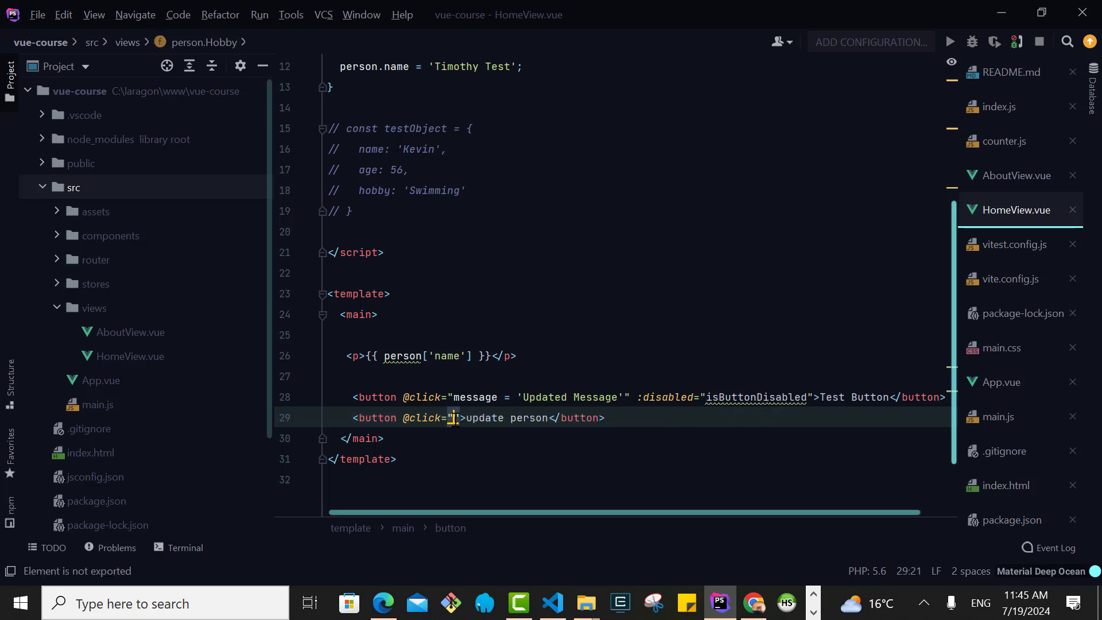
type("updatePerson")
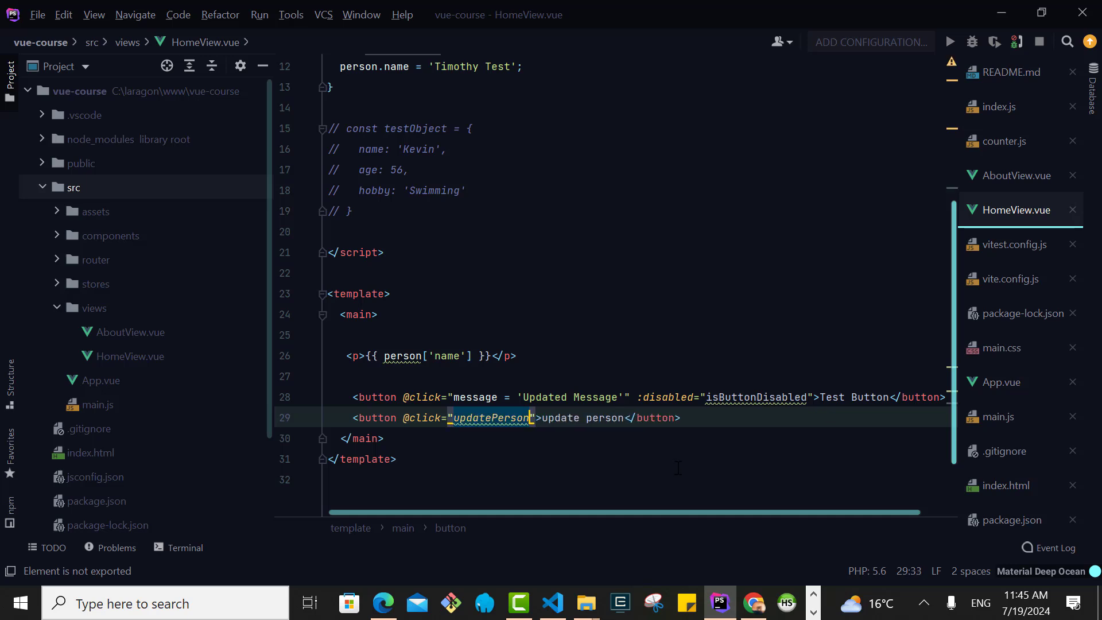
In Chrome, trigger update person so the page shows Timothy Test instead of Kevin
key("alt+Tab")
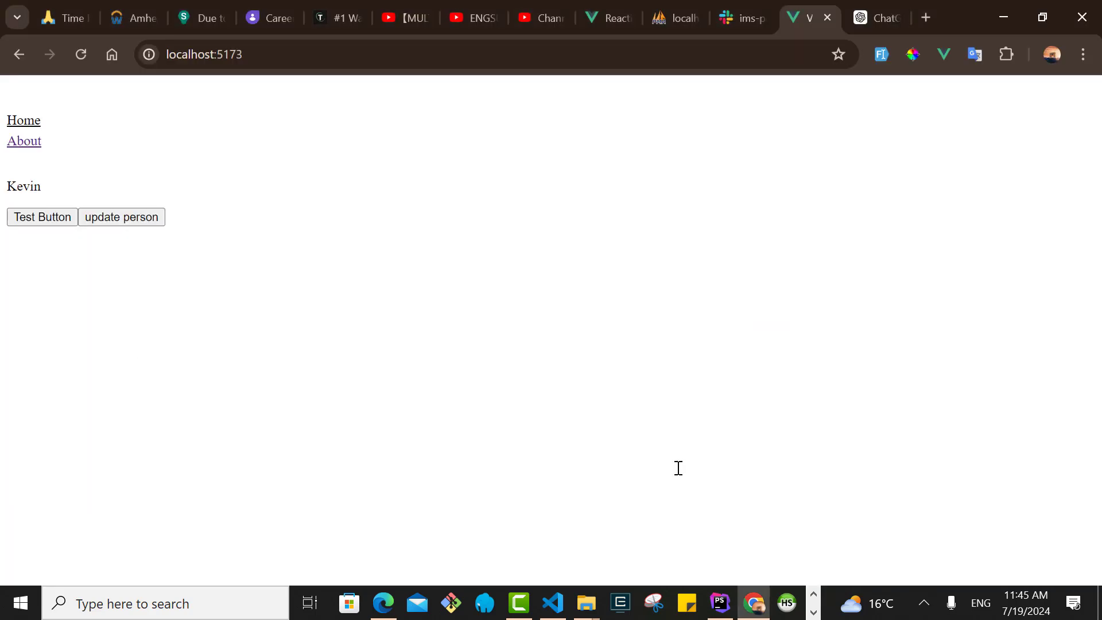
left_click(103, 216)
key("alt")
Back in PhpStorm, review updatePerson and uncomment the isButtonDisabled declaration
key("alt+Tab")
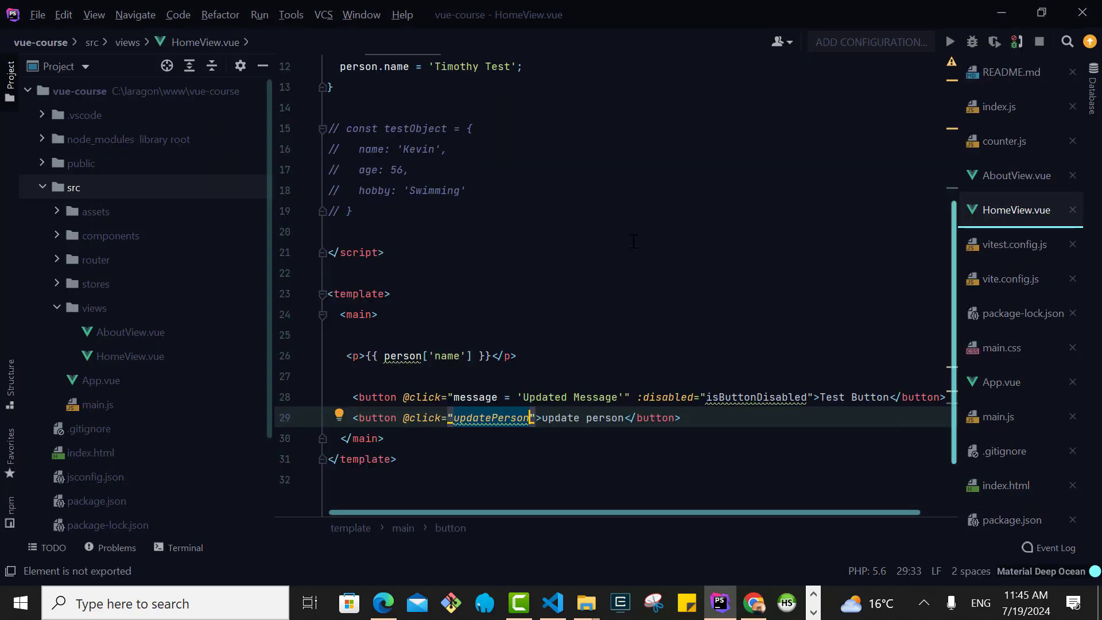
left_click_drag(950, 230, 952, 128)
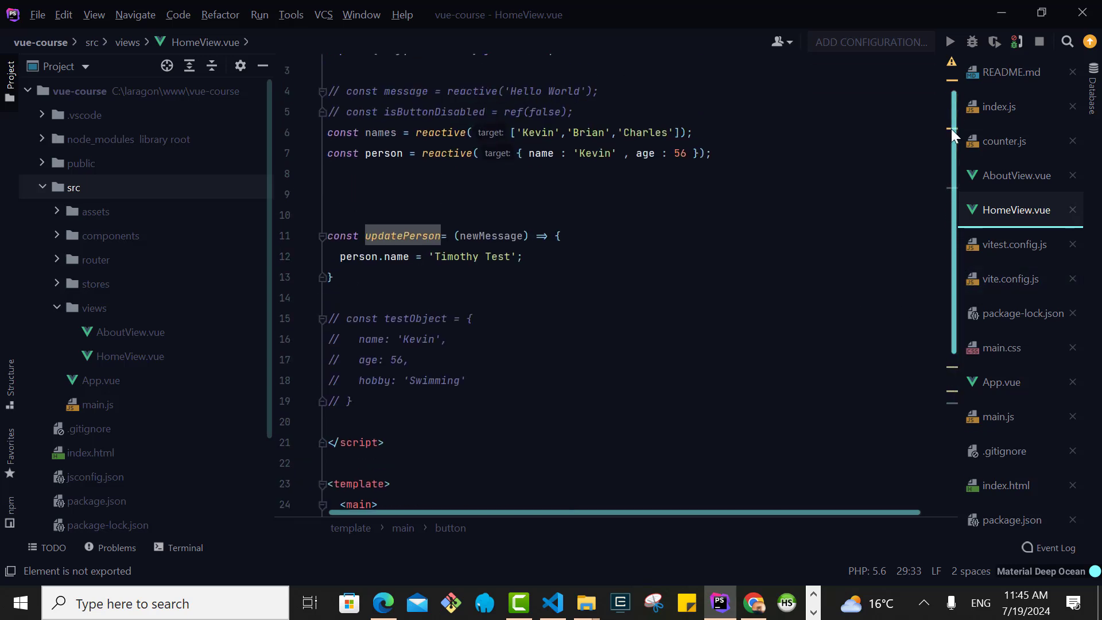
left_click(397, 274)
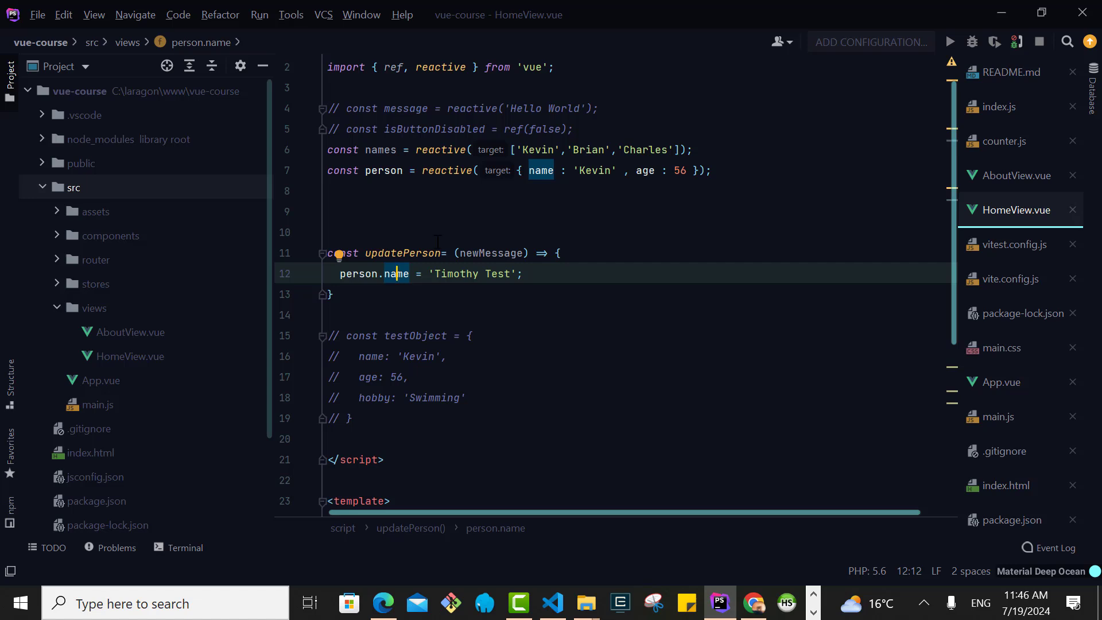
scroll(952, 99, "up", 1)
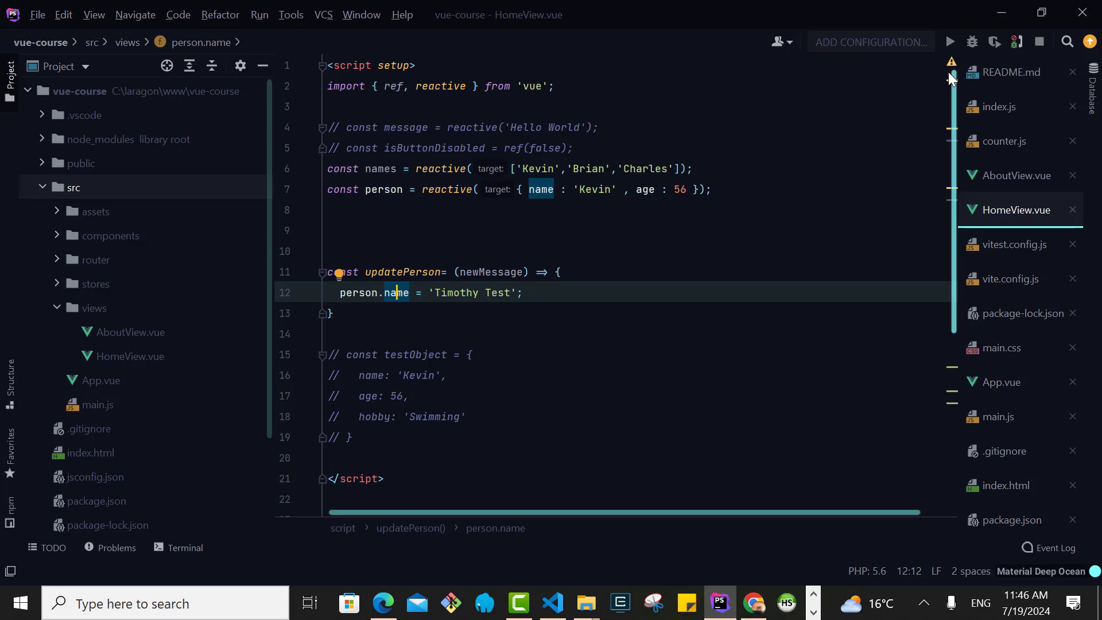
left_click(604, 144)
key("ctrl+slash")
left_click(554, 169)
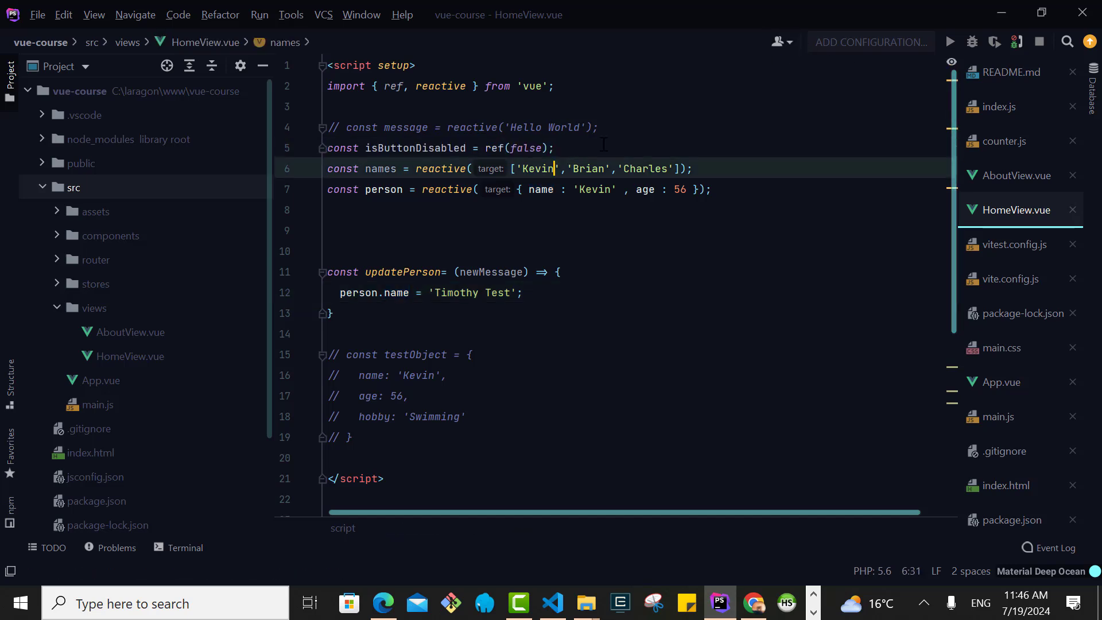
double_click(448, 171)
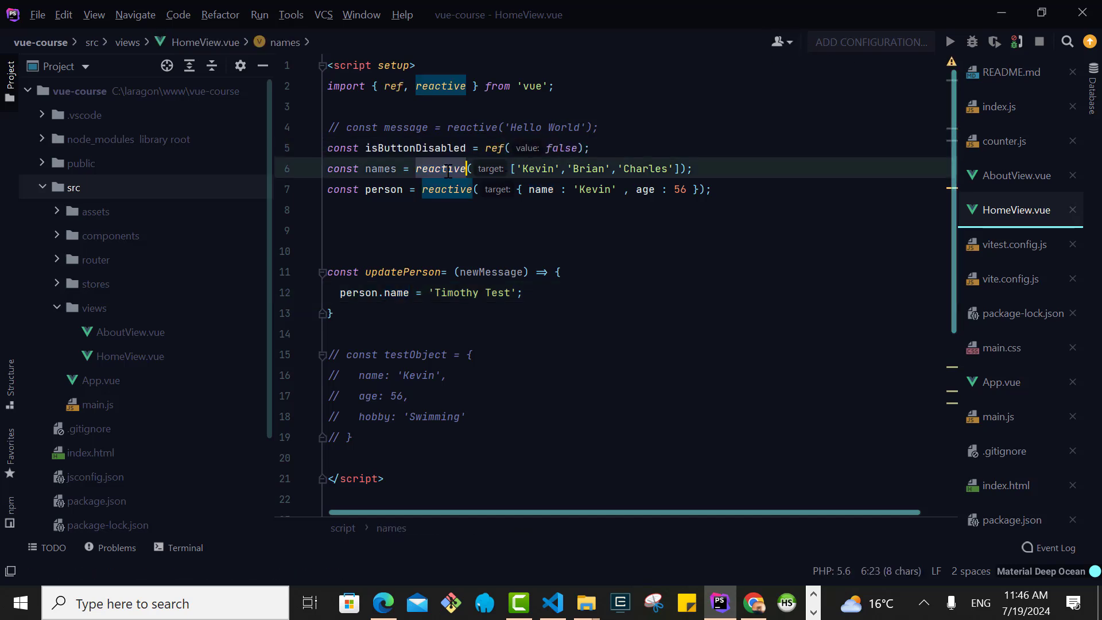
left_click(597, 147)
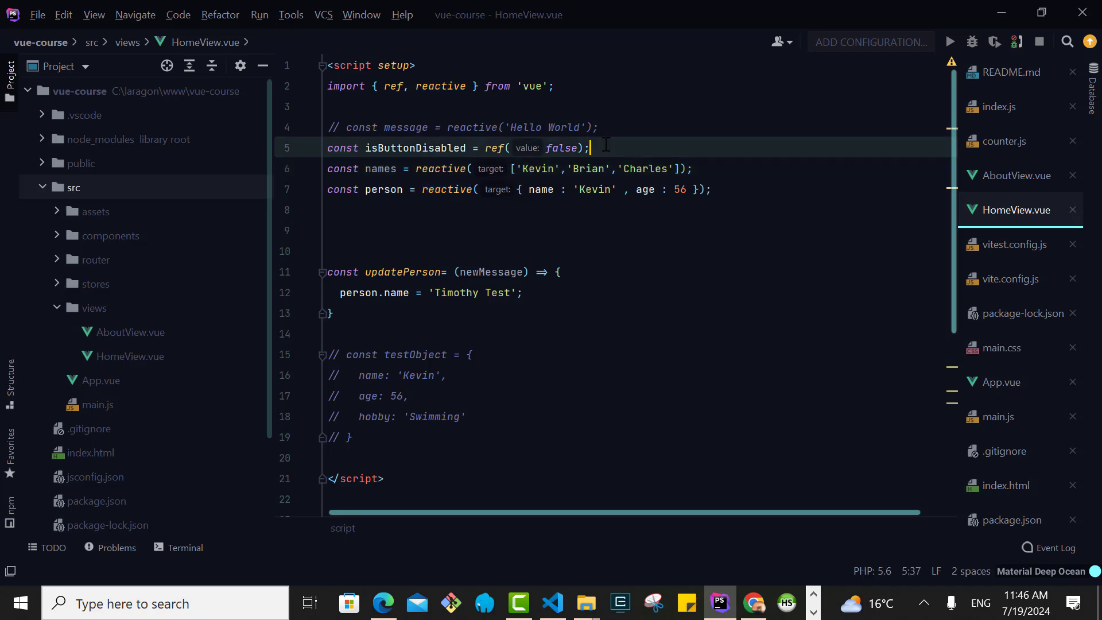
scroll(935, 401, "down", 5)
scroll(603, 259, "up", 5)
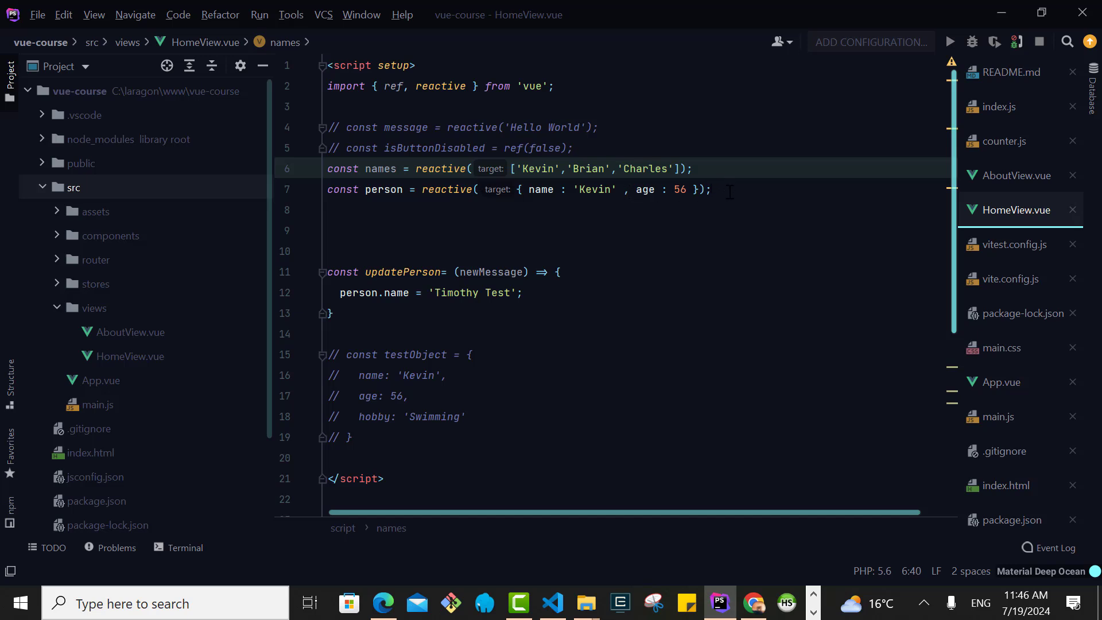
Try let on the person declaration, restore const and remove the stray l line
left_click(416, 222)
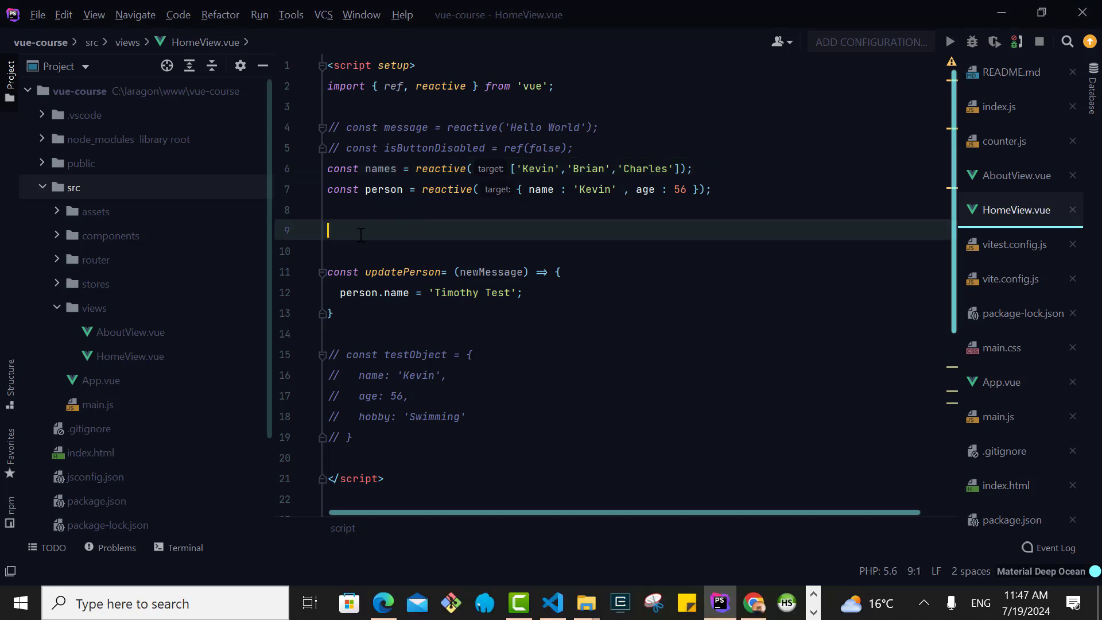
type("l")
double_click(342, 190)
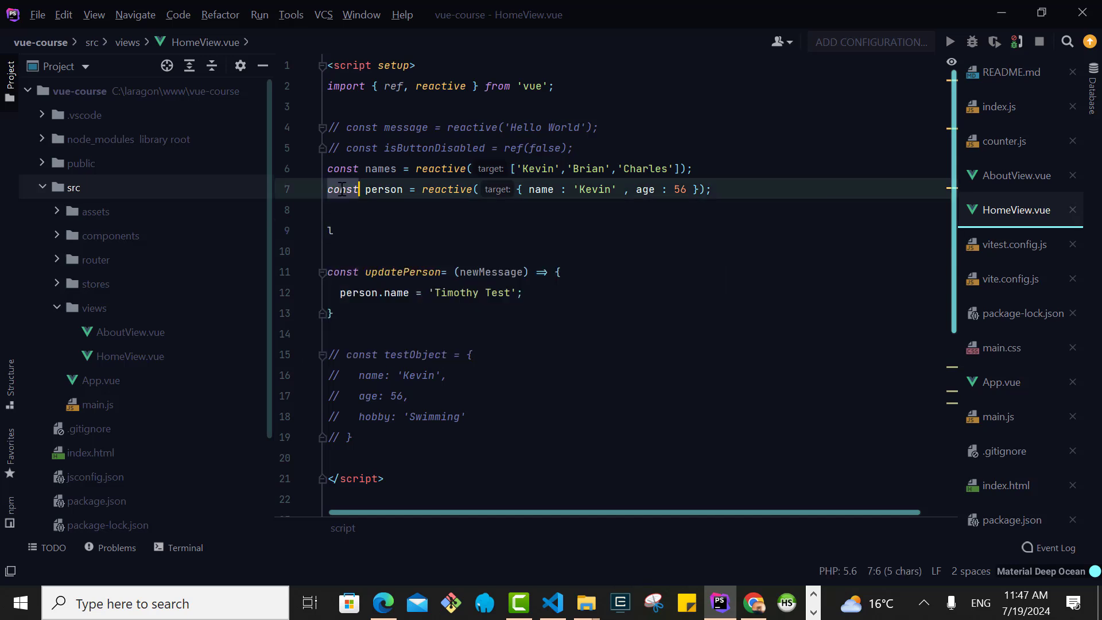
type("let")
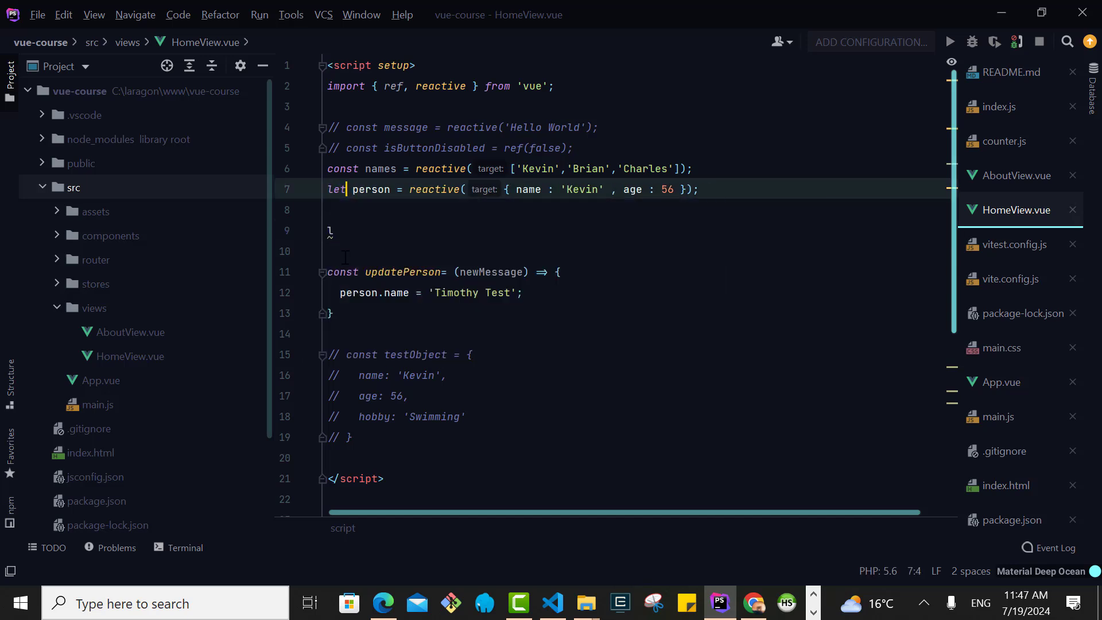
left_click(345, 252)
left_click(340, 230)
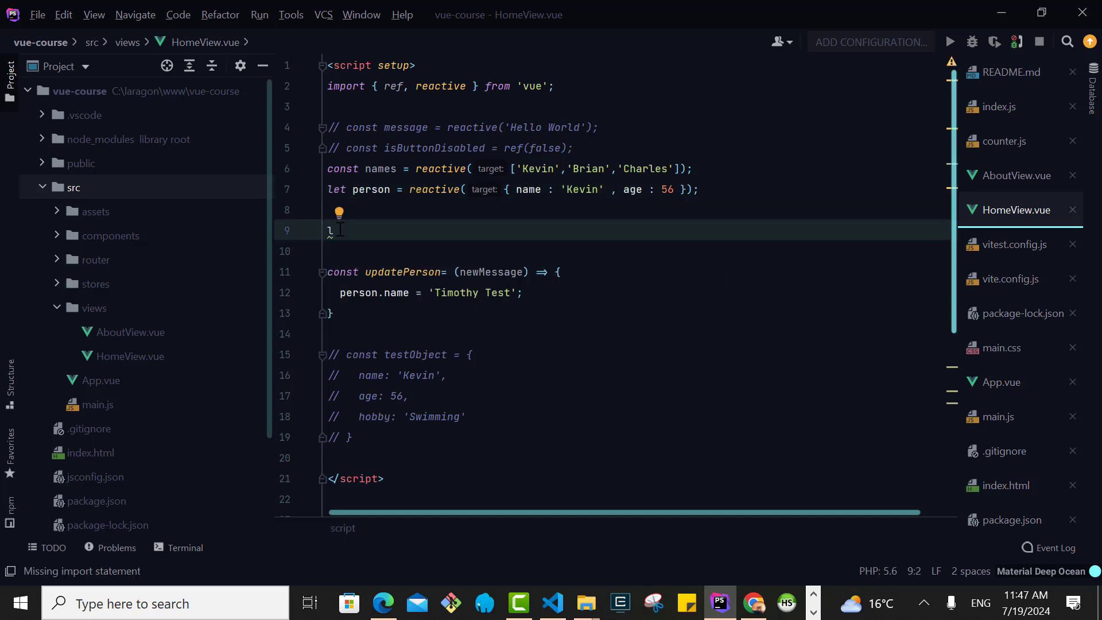
double_click(342, 190)
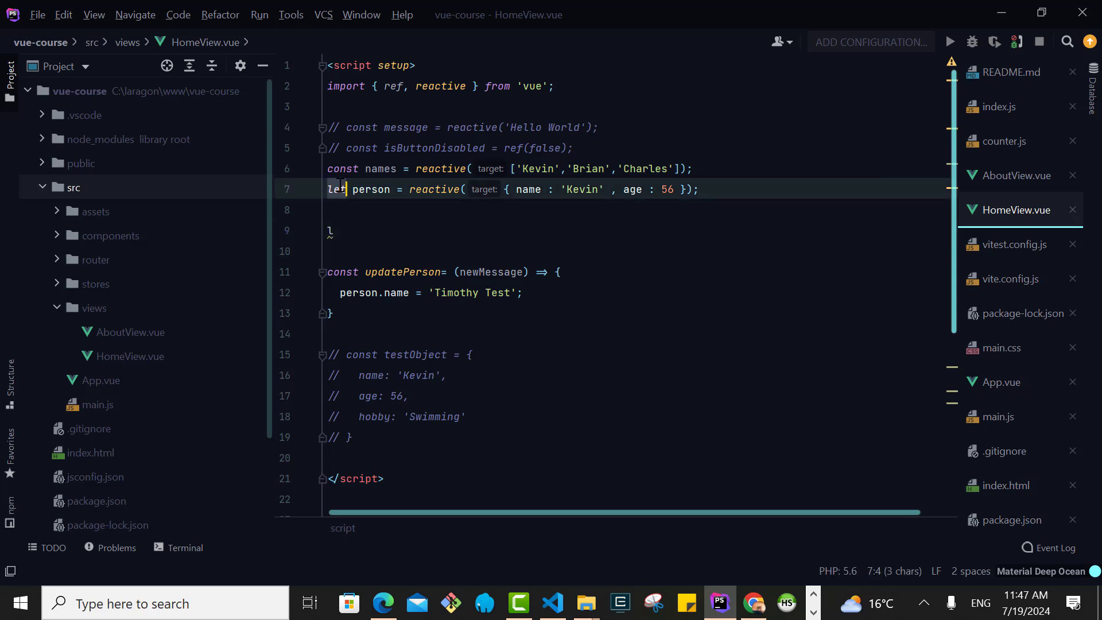
type("const")
left_click(341, 272)
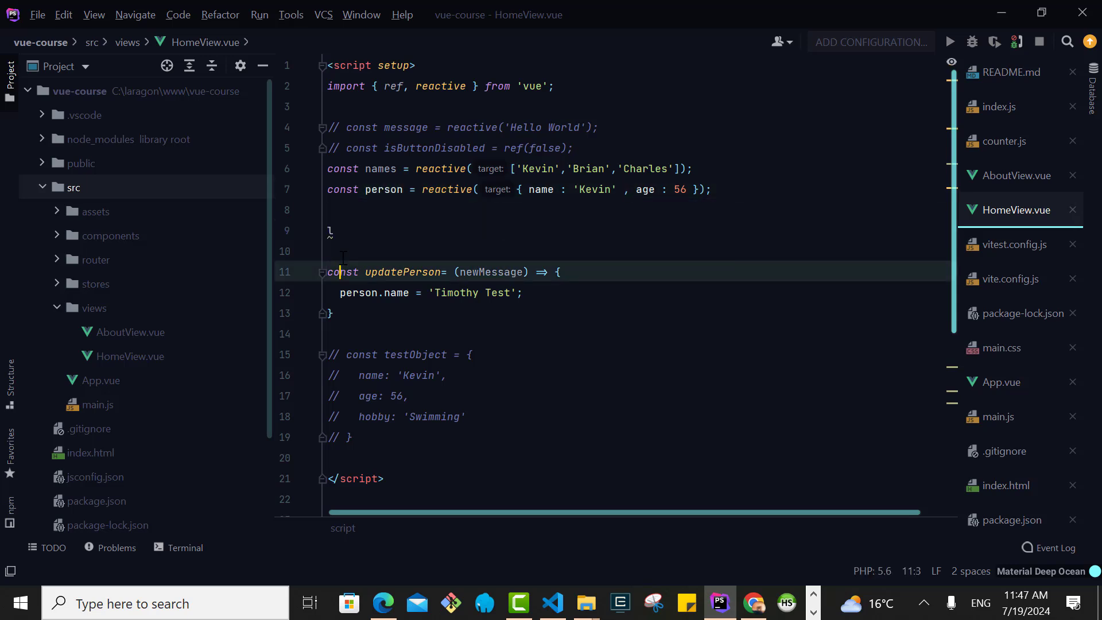
left_click(342, 233)
key("BackSpace")
key("BackSpace")
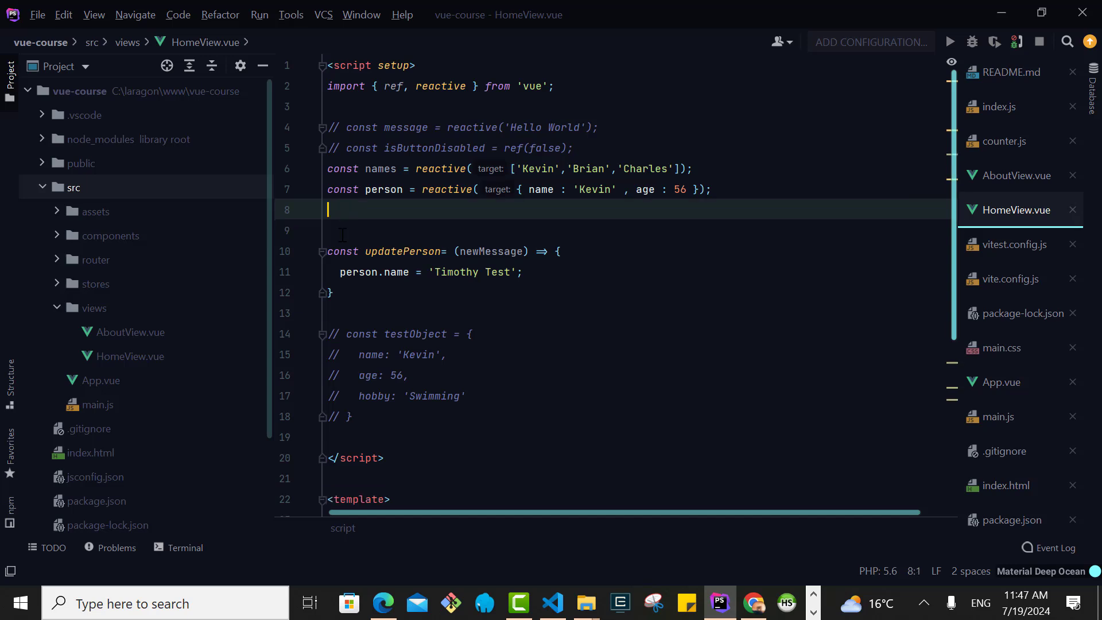
Add const { name } = person on a new line below the person declaration
key("Return")
type("const {}")
key("Left")
type("name")
key("Right")
type("= person")
Highlight the uses of name and person around the destructuring line
left_click(397, 231)
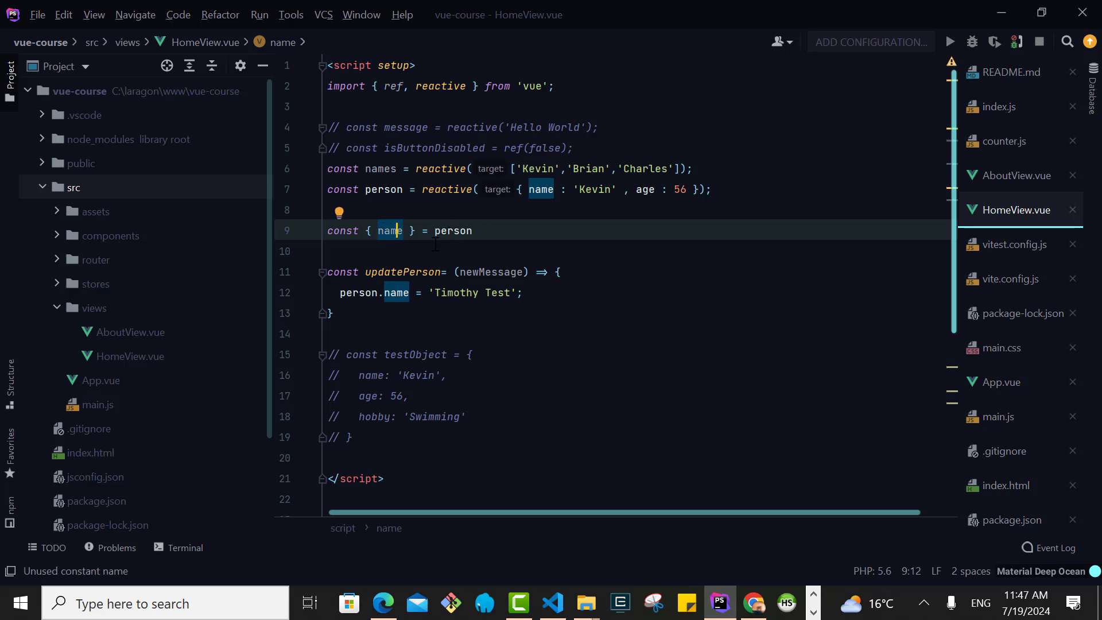
mouse_move(454, 231)
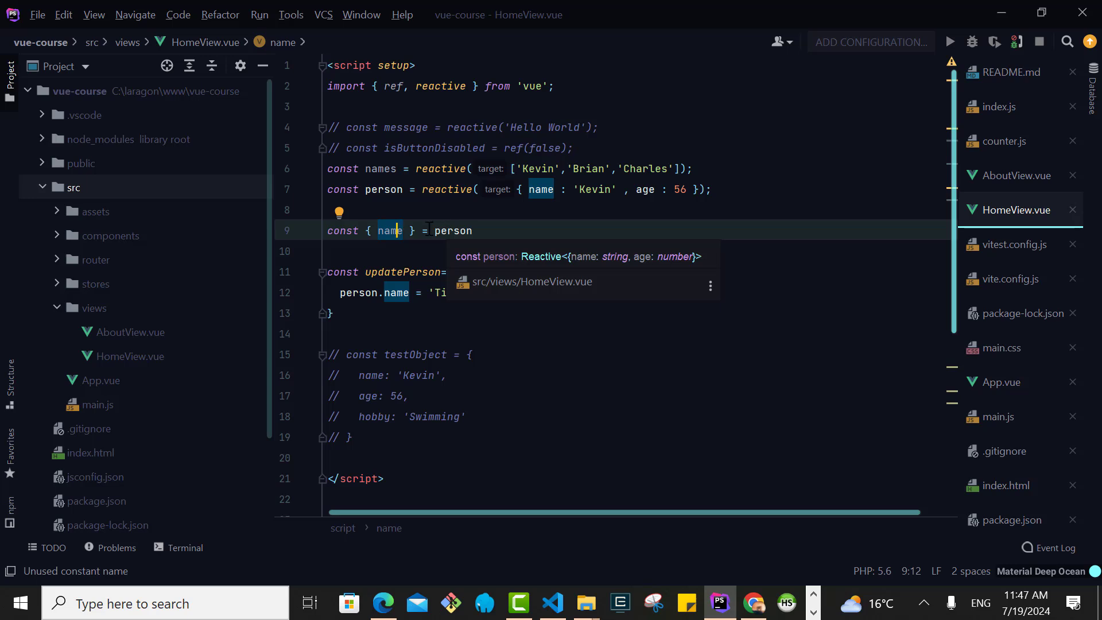
double_click(388, 190)
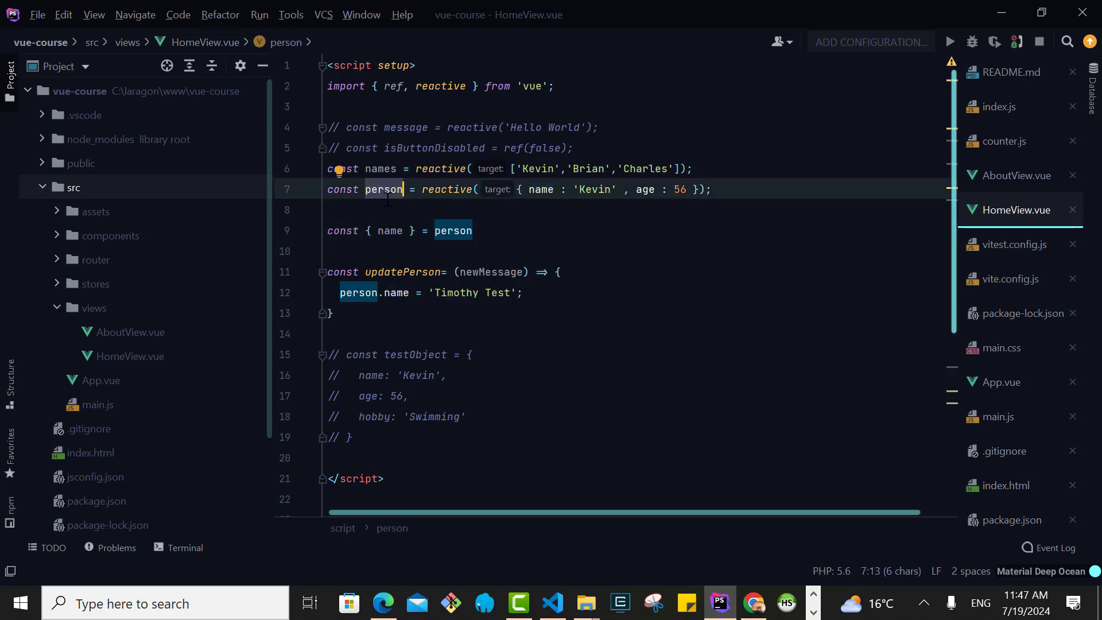
left_click(387, 211)
double_click(389, 231)
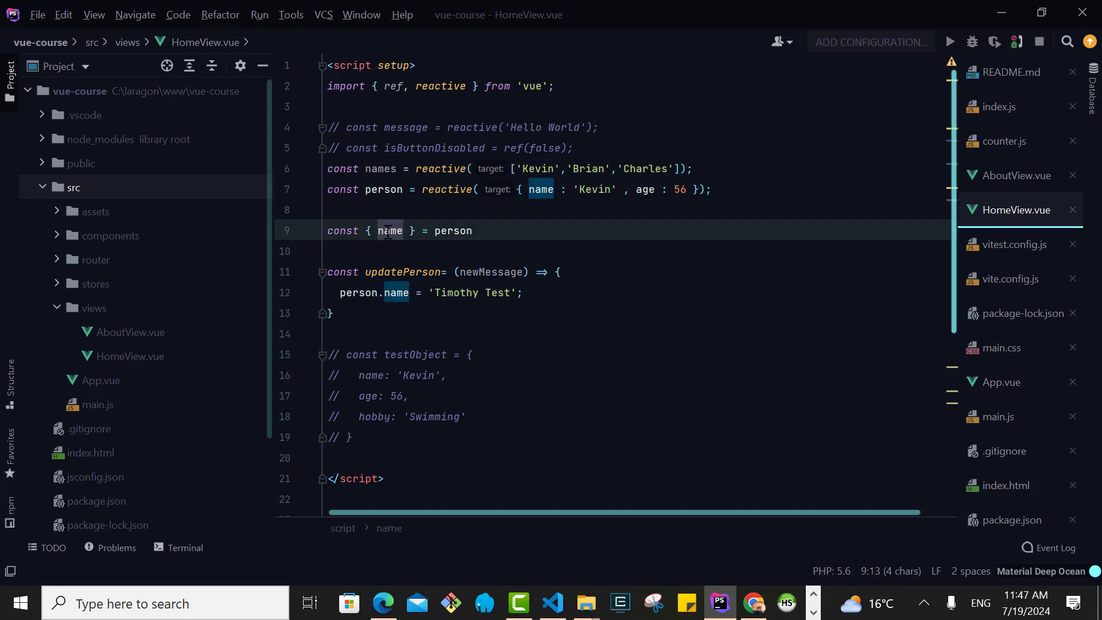
mouse_move(453, 231)
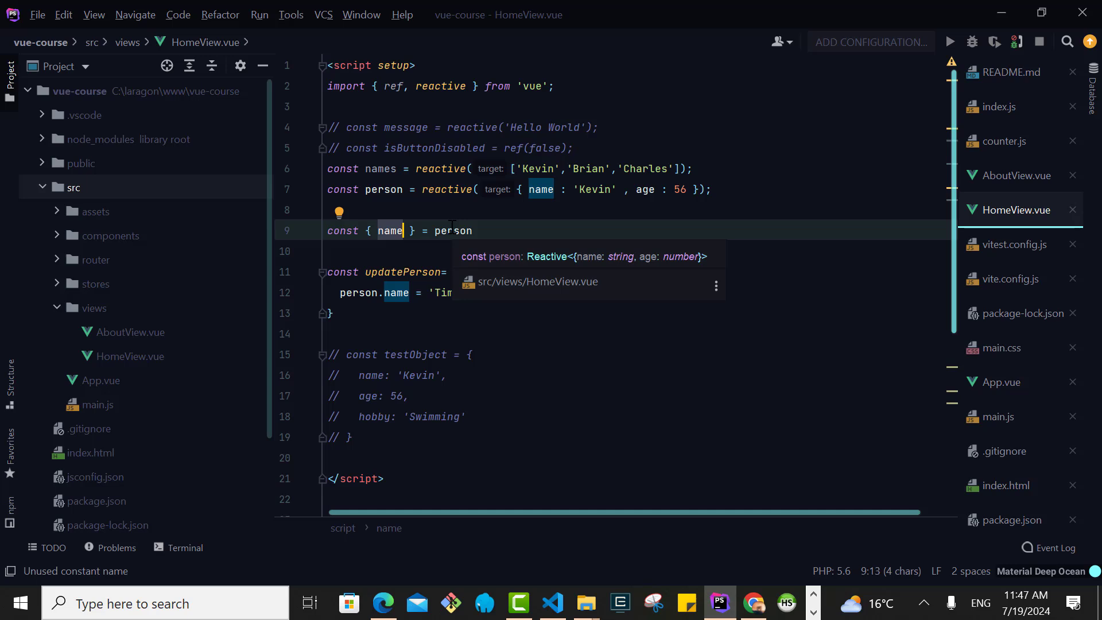
left_click(451, 229)
Write name = 'Miles Stone', change the destructure to let, and select both lines to cut
left_click(510, 234)
key("Return")
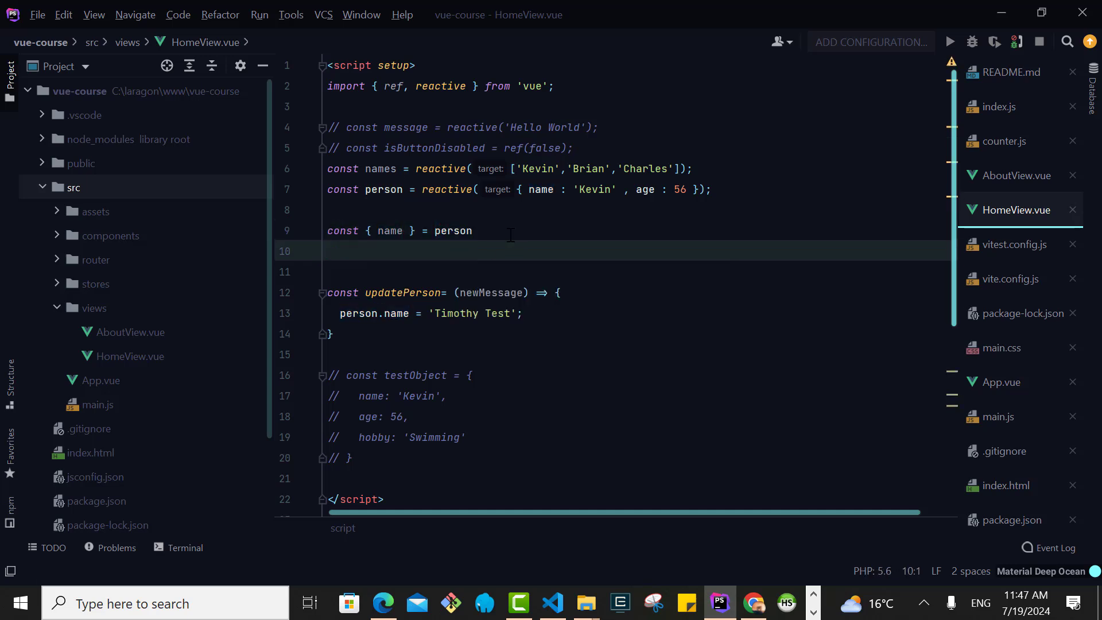
type("name = '")
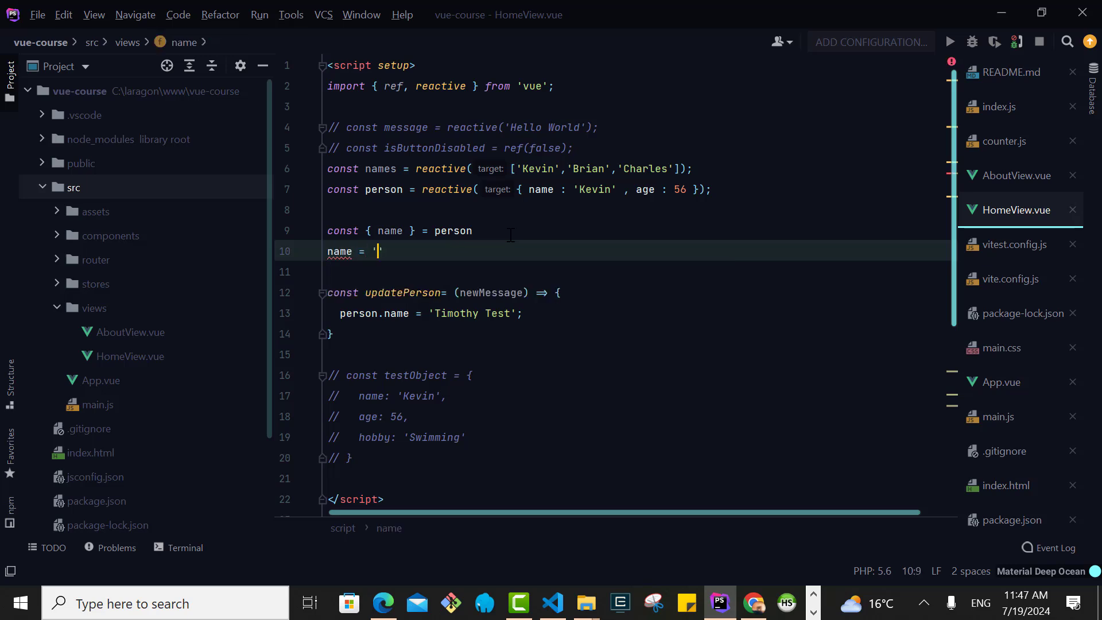
type("Miles Stone")
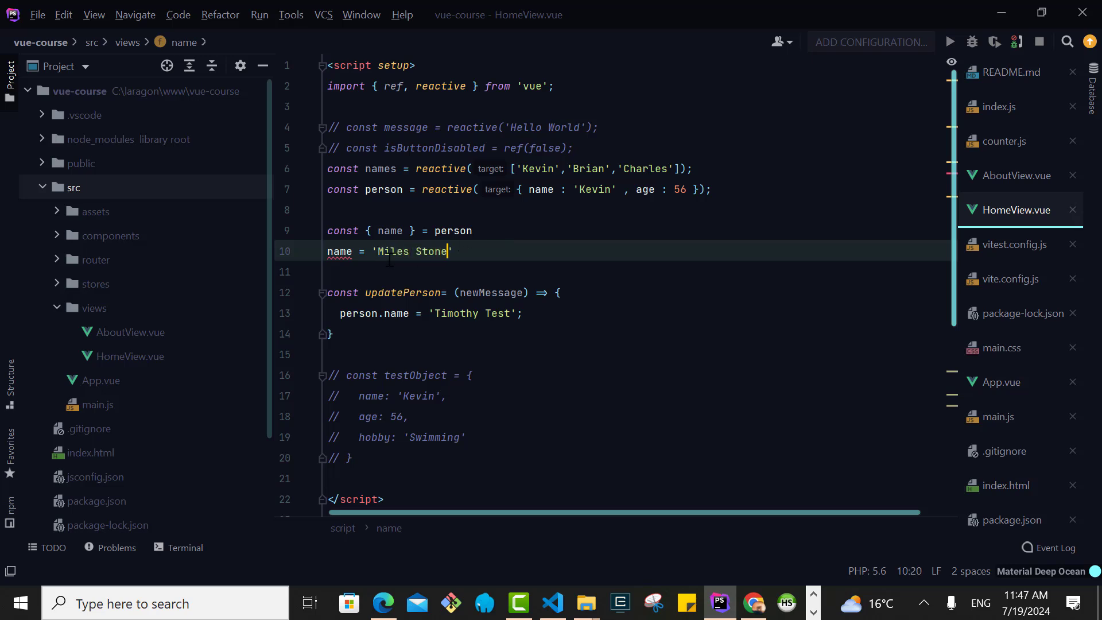
left_click(518, 253)
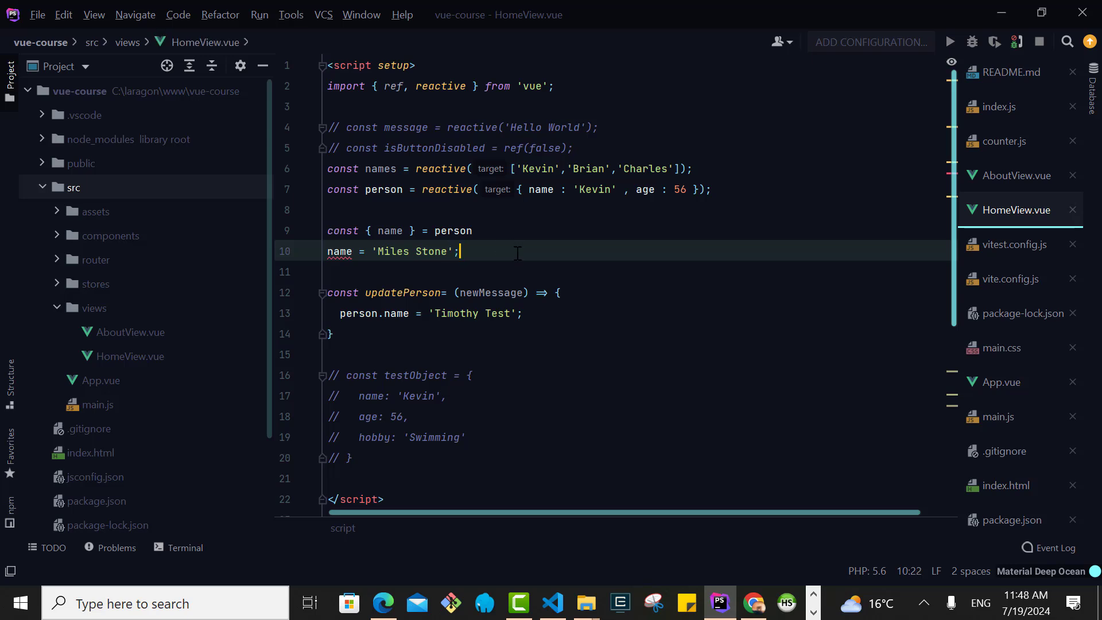
double_click(342, 231)
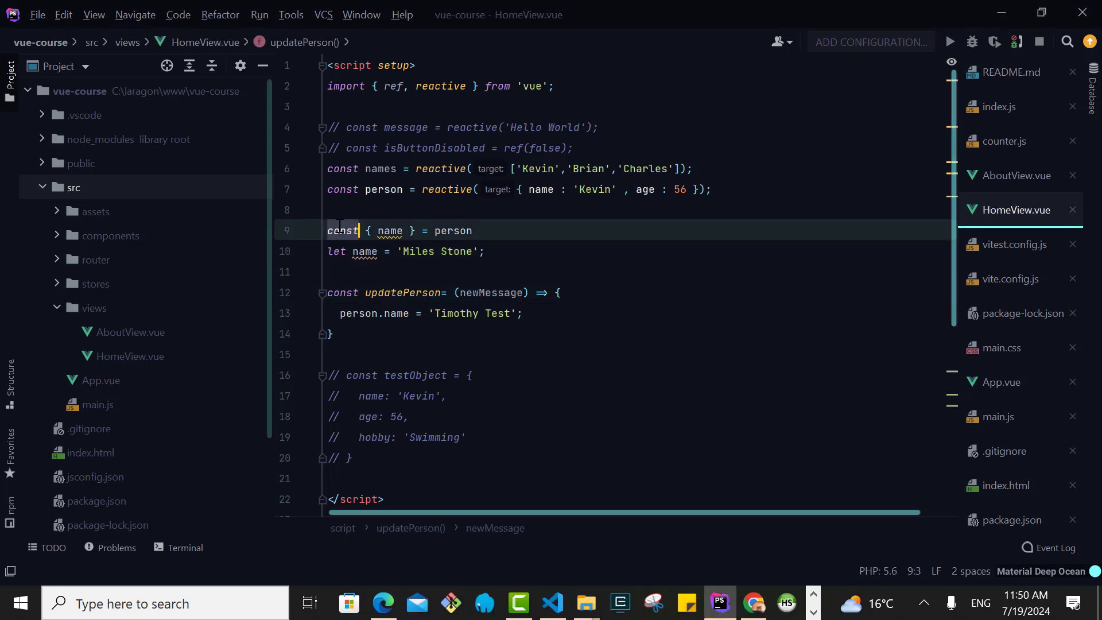
type("let")
left_click(463, 250)
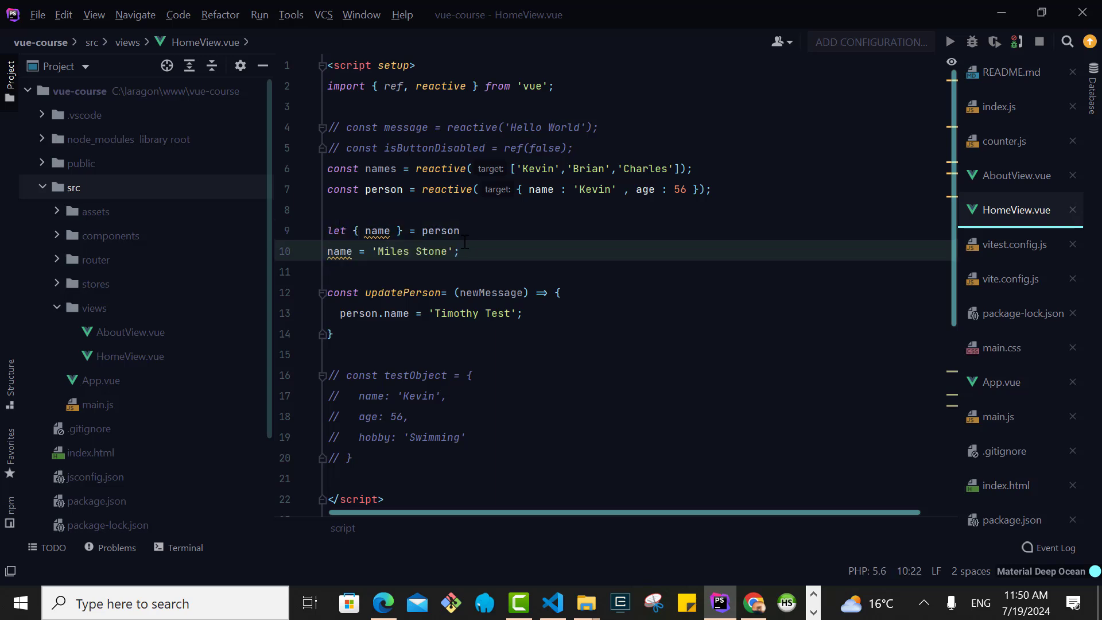
left_click_drag(464, 251, 311, 231)
key("ctrl+c")
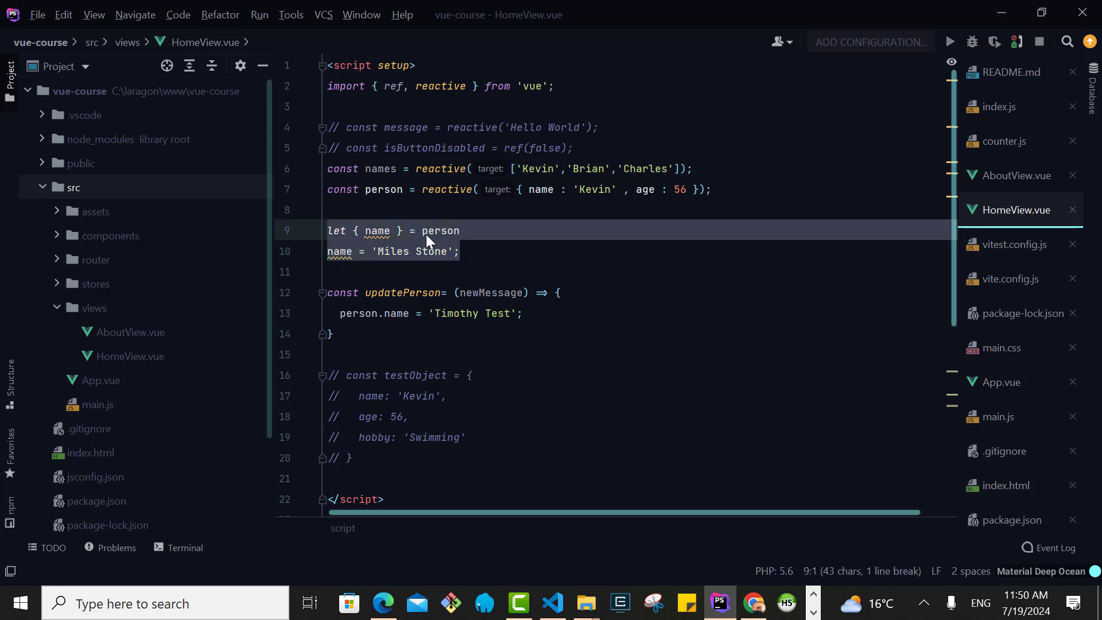
mouse_move(441, 231)
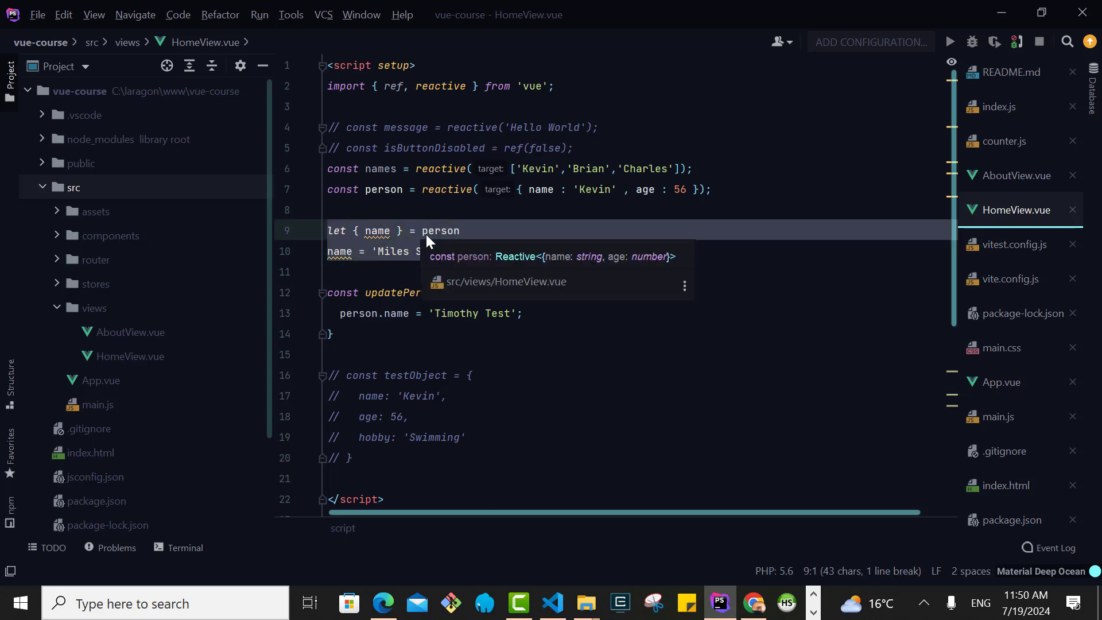
Cut the two lines and paste them over person.name = 'Timothy Test' in updatePerson
key("BackSpace")
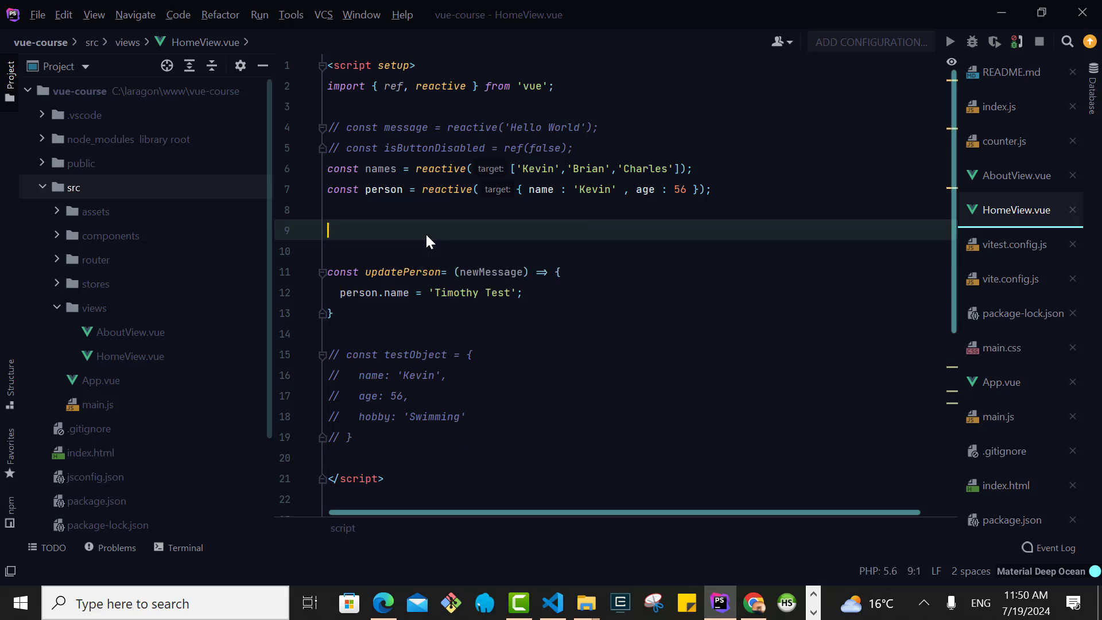
left_click(498, 293)
left_click_drag(523, 293, 340, 294)
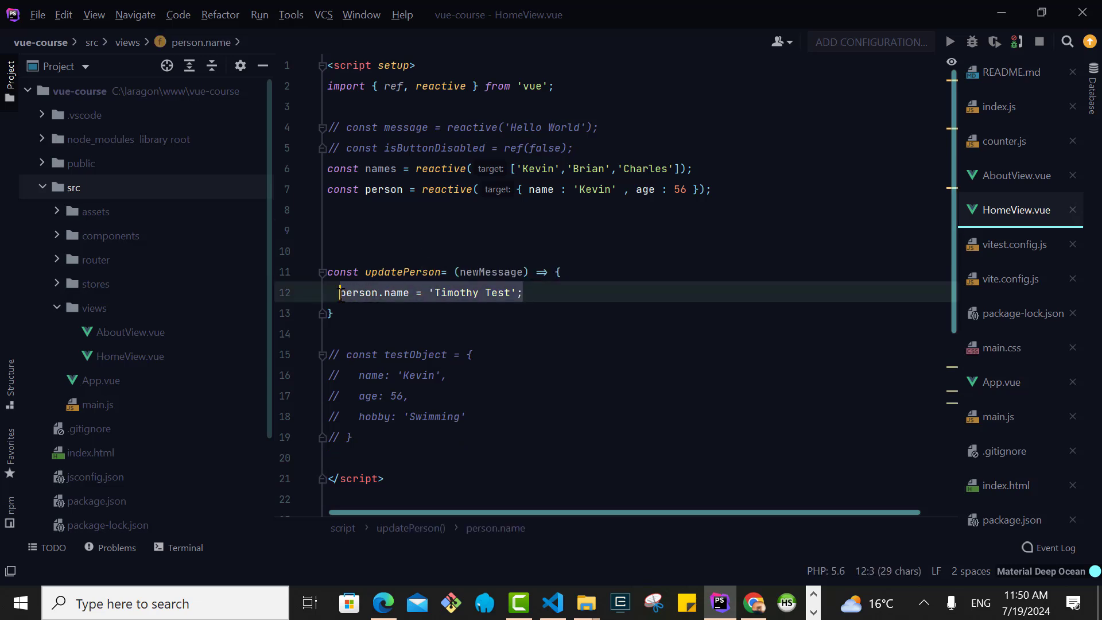
key("ctrl+v")
Tidy the blank lines before updatePerson and remove its newMessage parameter
left_click(400, 250)
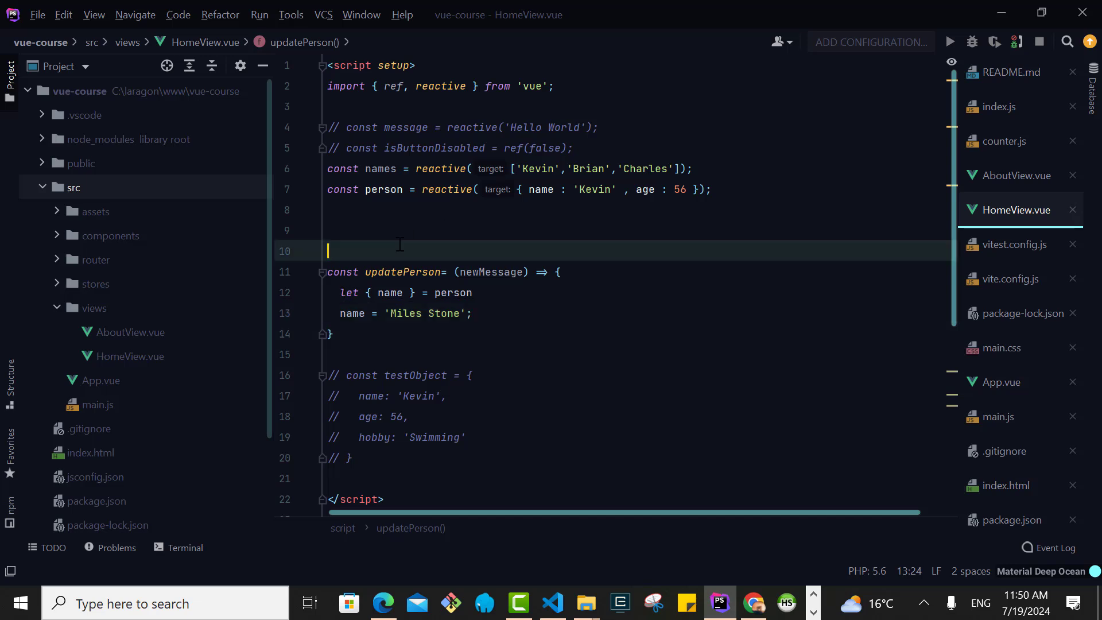
key("BackSpace")
key("BackSpace")
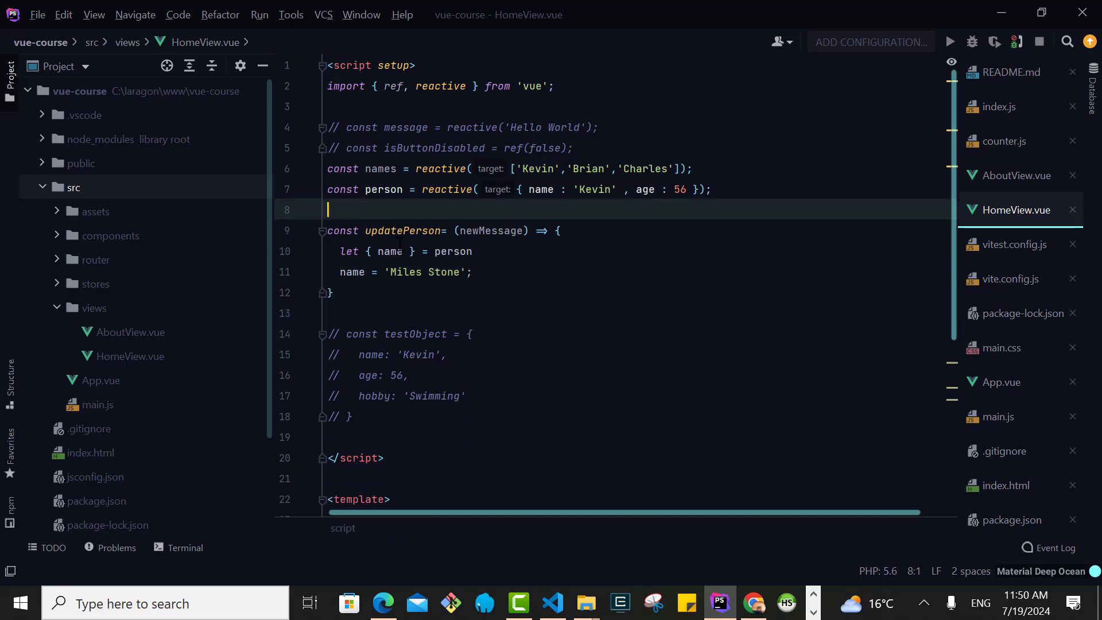
key("Return")
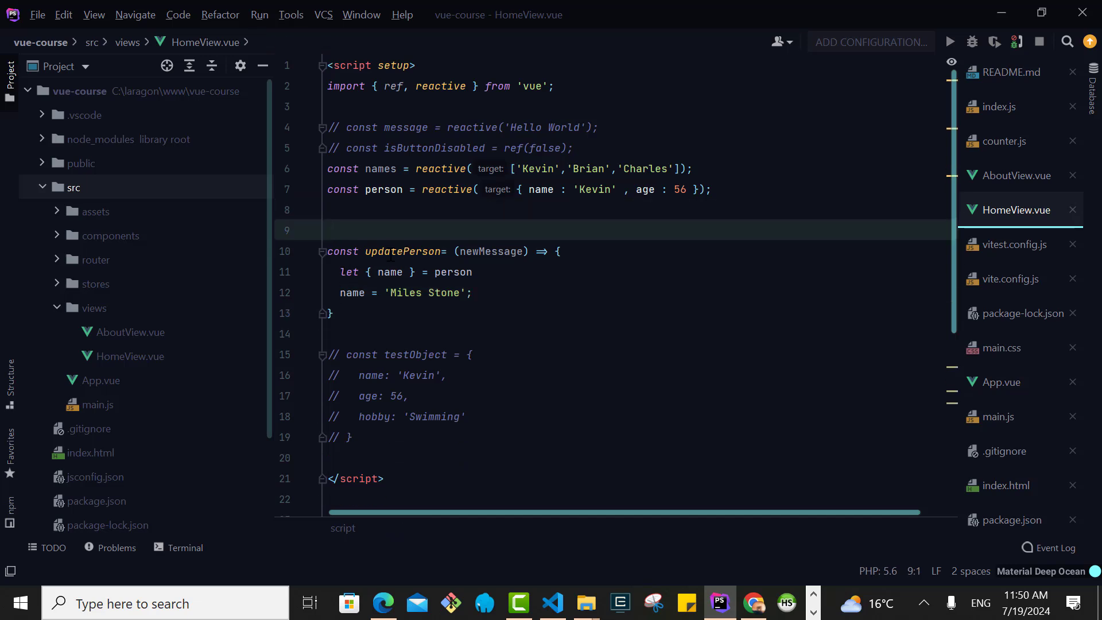
left_click(406, 251)
double_click(477, 250)
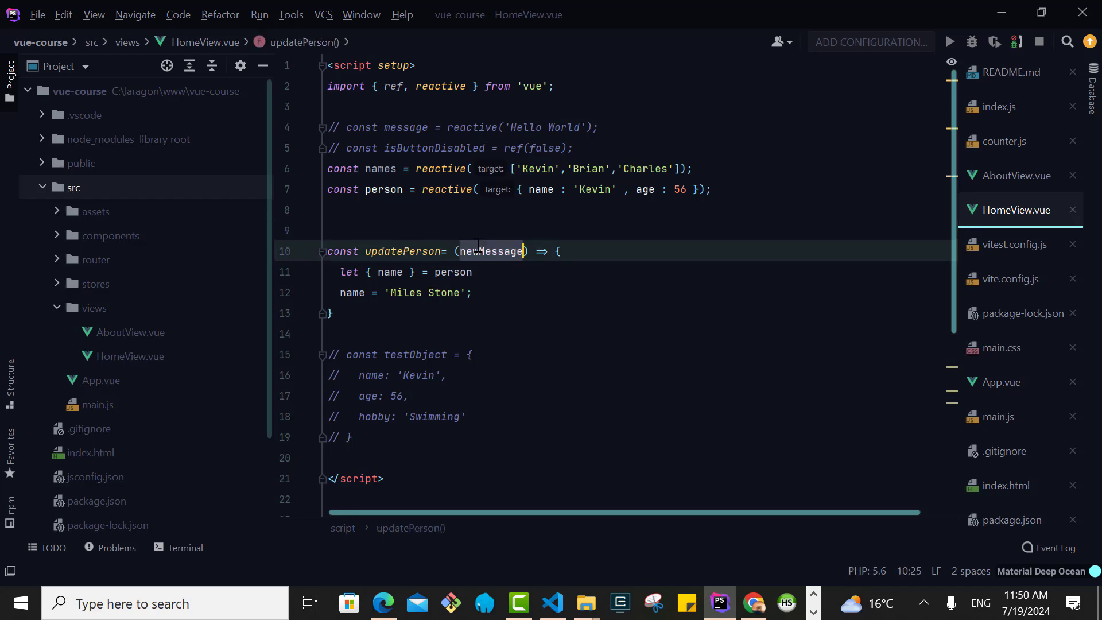
key("BackSpace")
Review the Miles Stone reassignment against the template's person['name'] binding
left_click(499, 291)
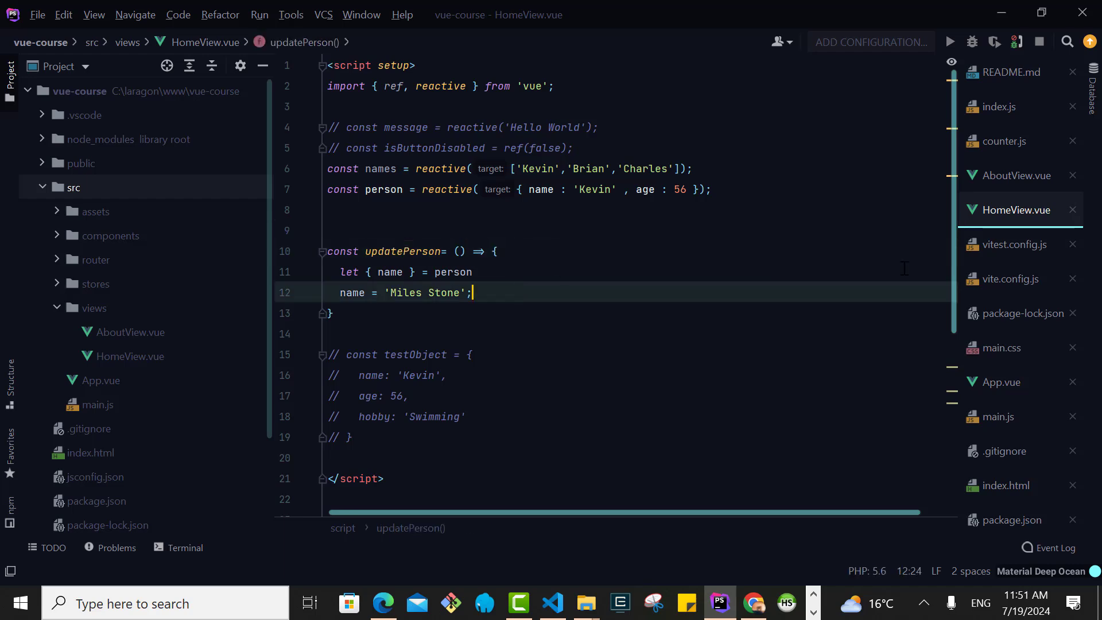
left_click_drag(953, 275, 941, 475)
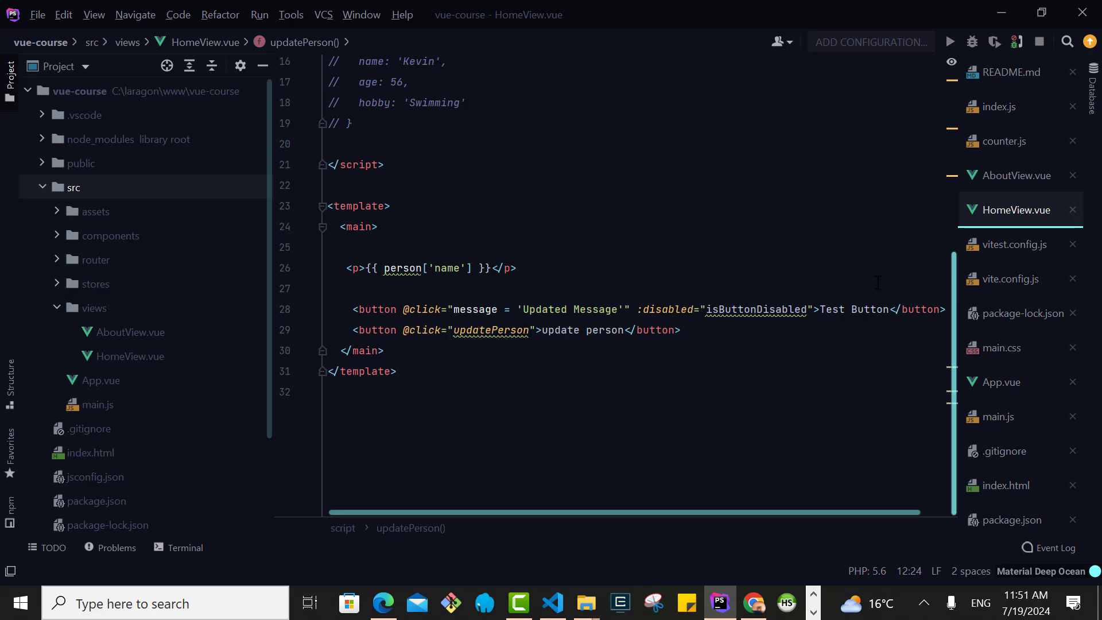
left_click_drag(954, 322, 942, 147)
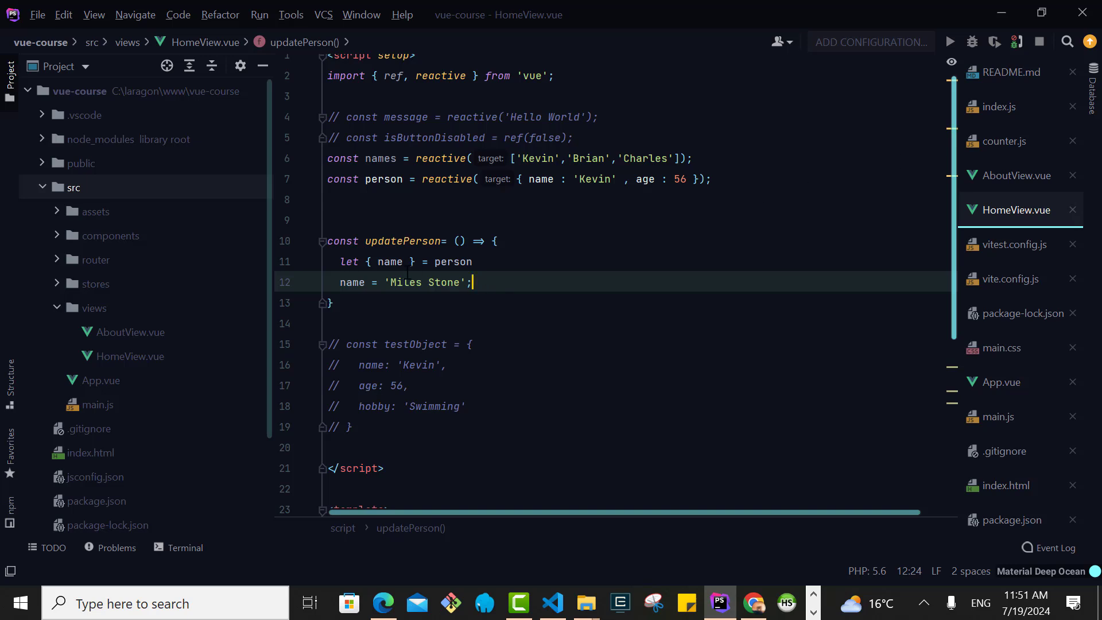
left_click_drag(948, 235, 955, 331)
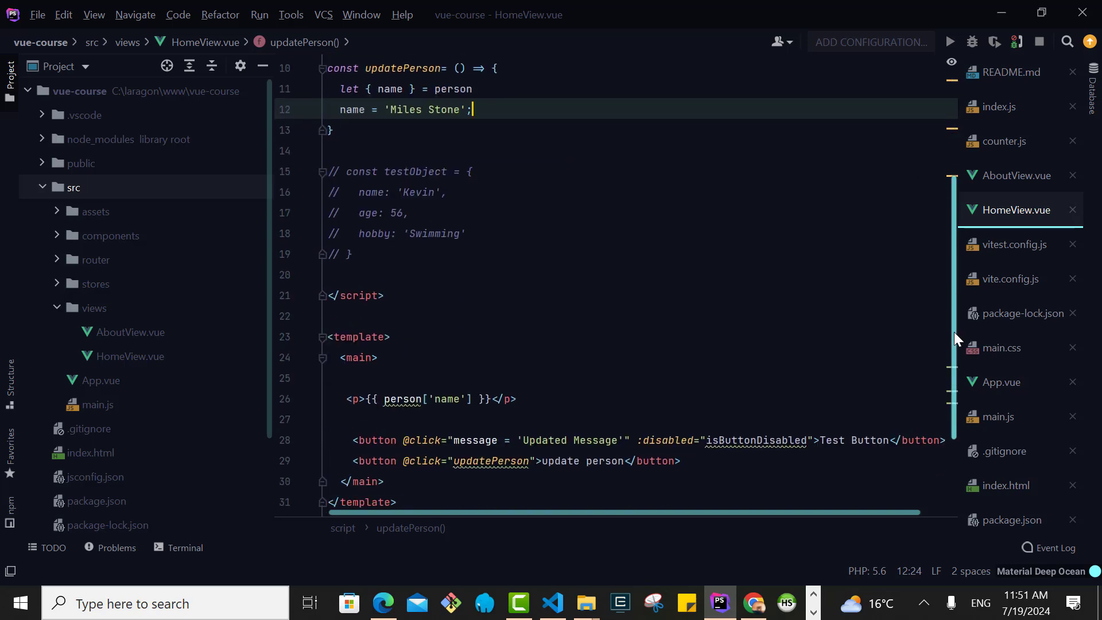
double_click(440, 399)
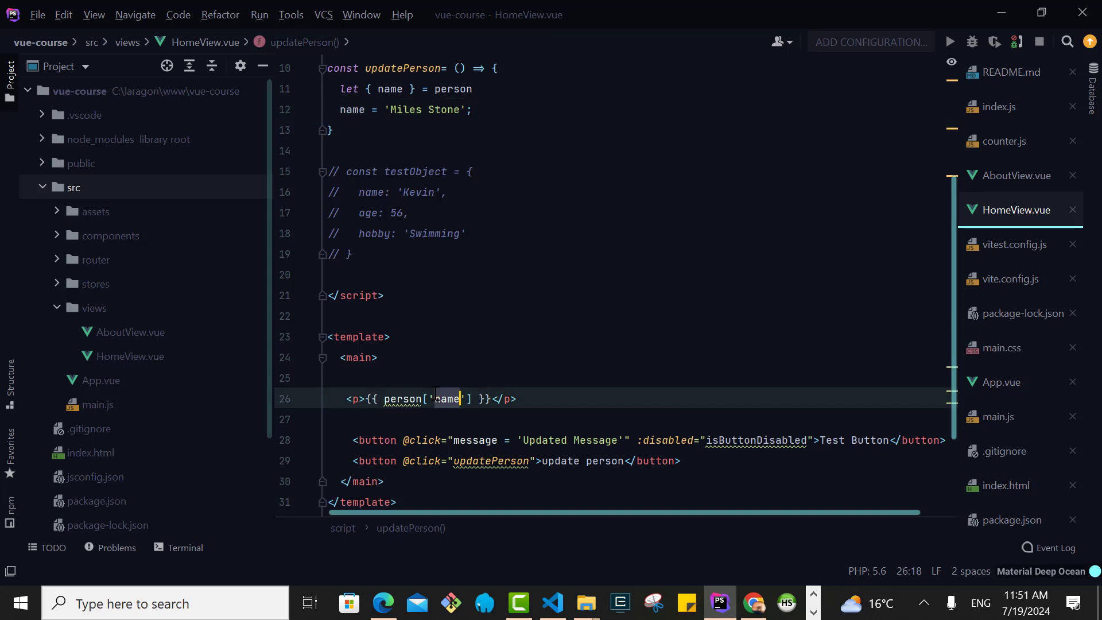
double_click(444, 109)
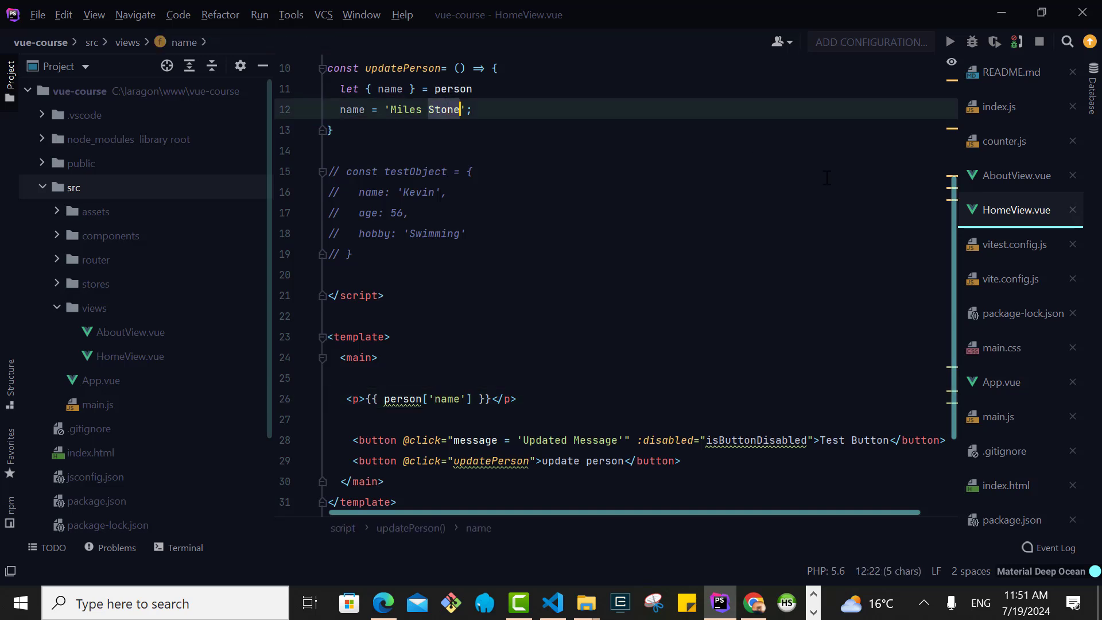
scroll(950, 221, "up", 2)
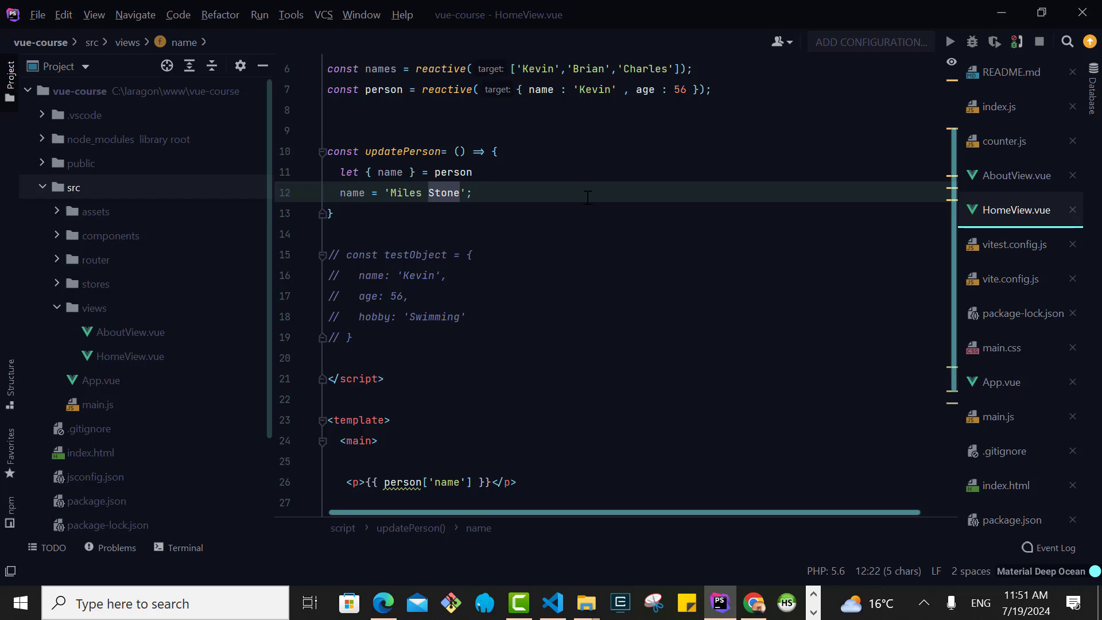
In Chrome reload localhost:5173, trigger update person (still Kevin), and return to PhpStorm
key("alt+Tab")
key("alt+Tab")
left_click(790, 10)
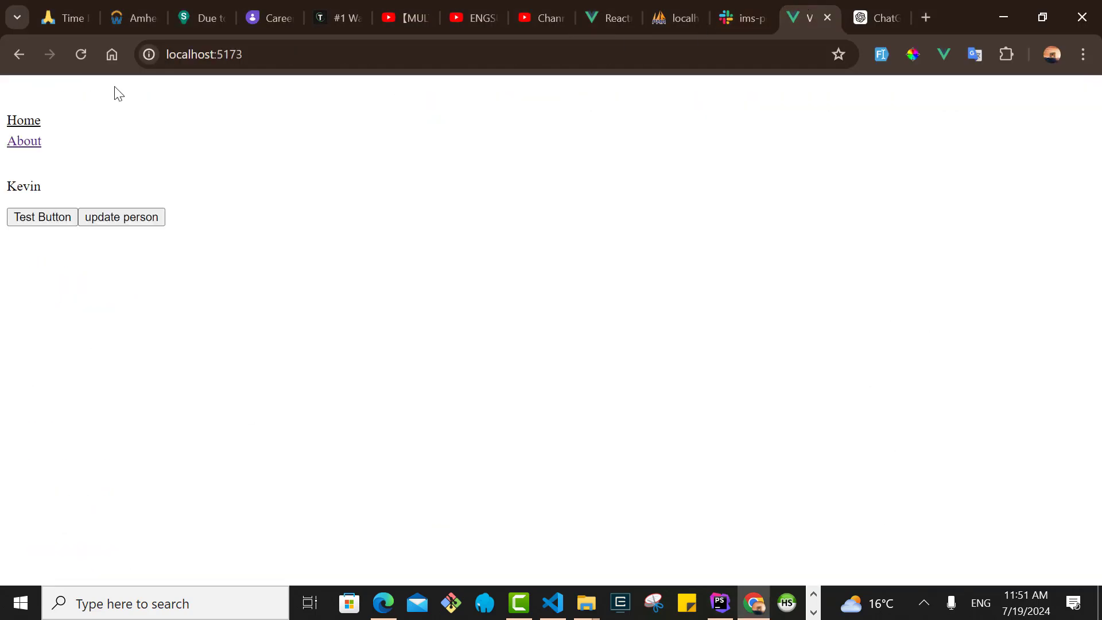
left_click(80, 54)
left_click(108, 219)
key("alt+Tab")
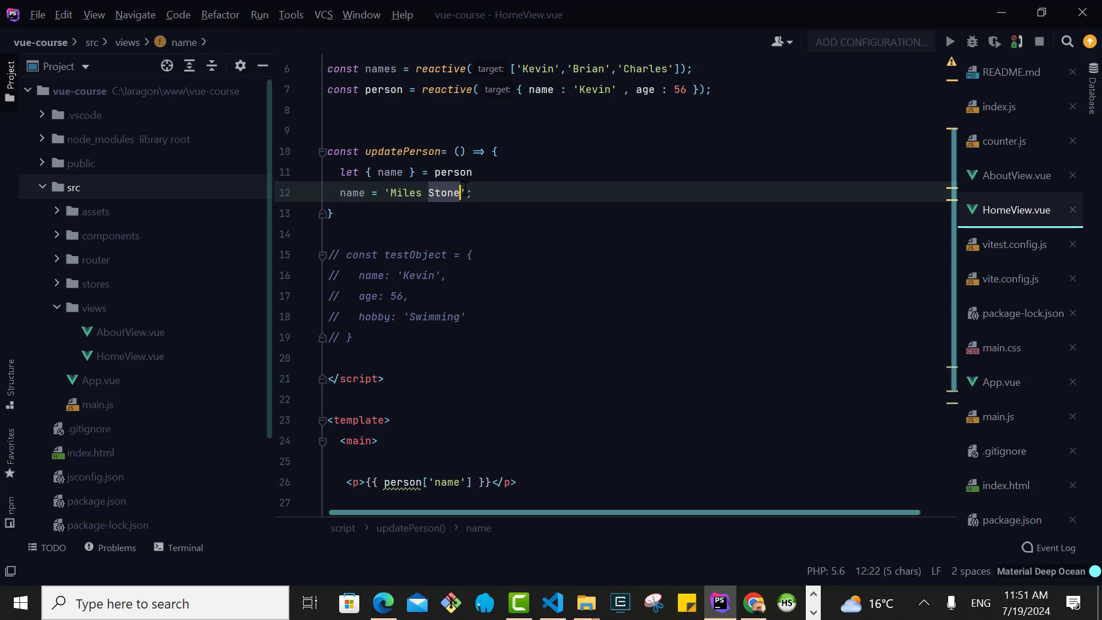
left_click_drag(492, 193, 323, 170)
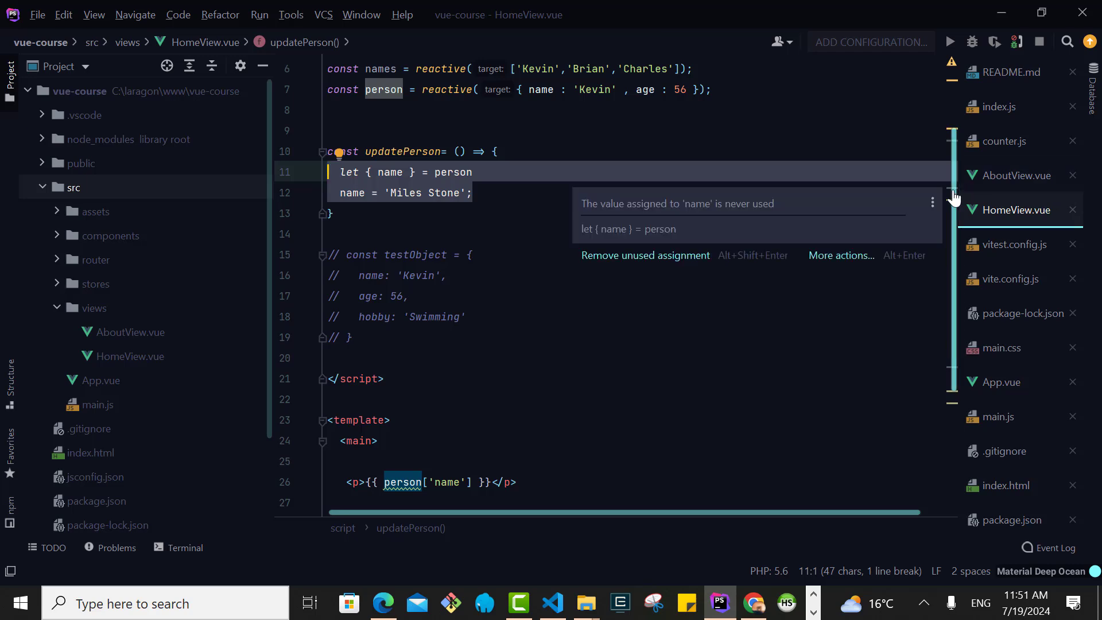
mouse_move(953, 183)
left_mouse_down()
mouse_move(954, 119)
mouse_move(953, 285)
mouse_move(938, 95)
left_mouse_up()
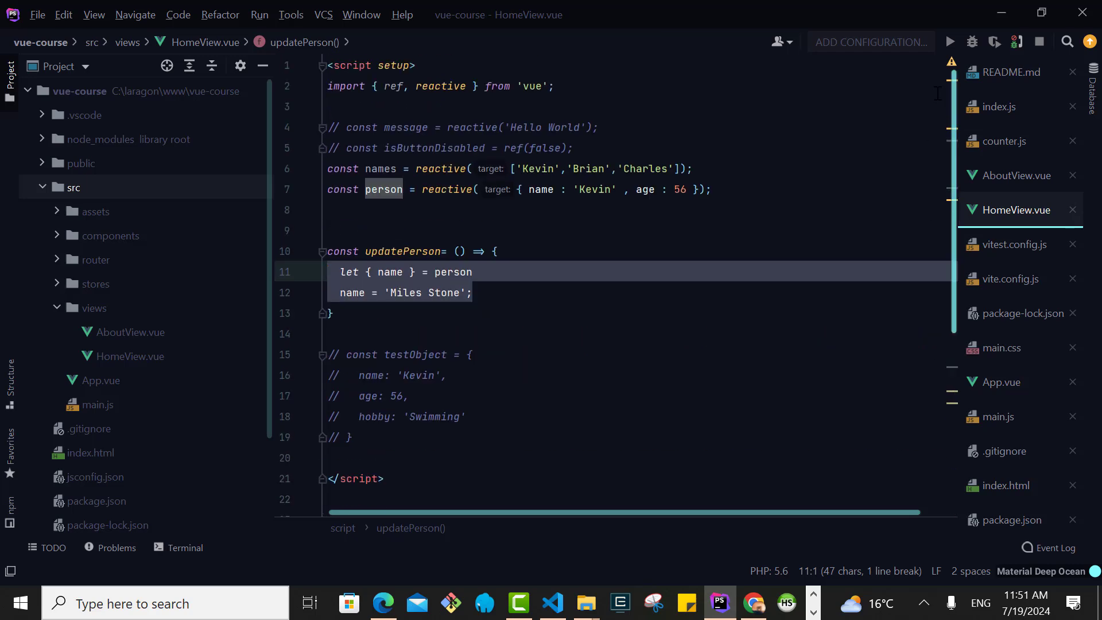